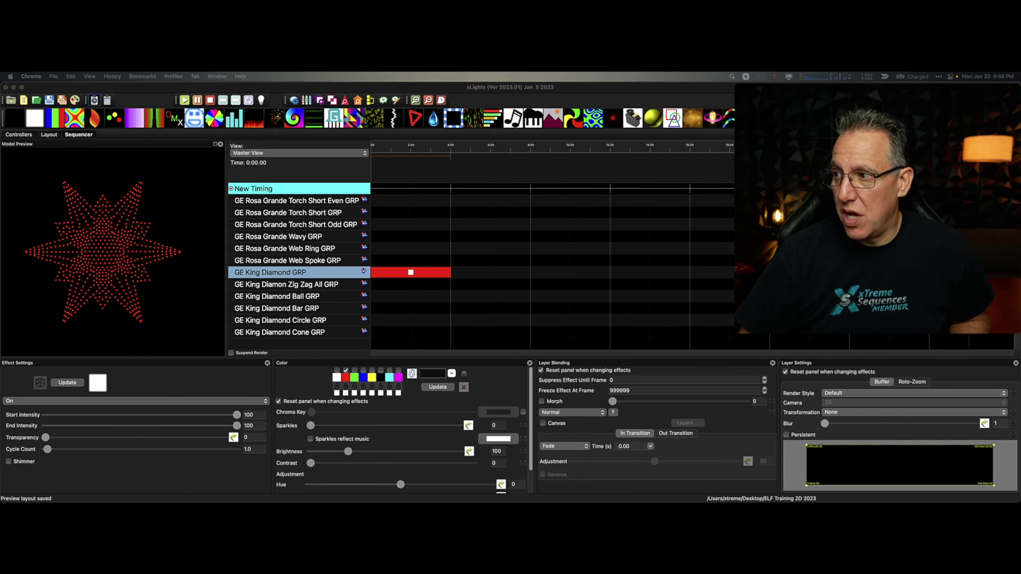
Reposition and widen the colour-dialog screenshot over the xLights sequencer.
left_click_drag(1020, 298, 619, 88)
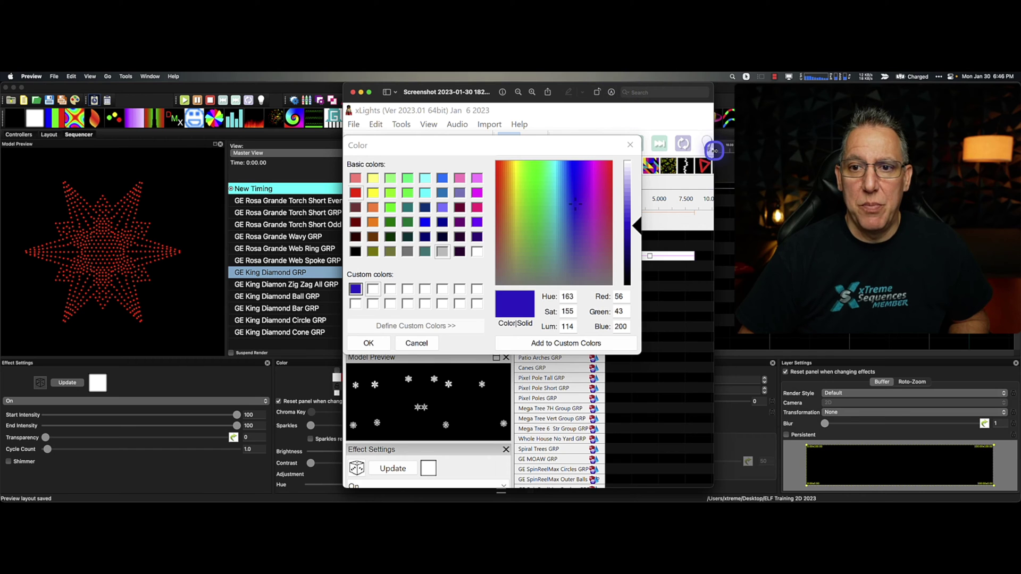
left_click_drag(713, 153, 813, 154)
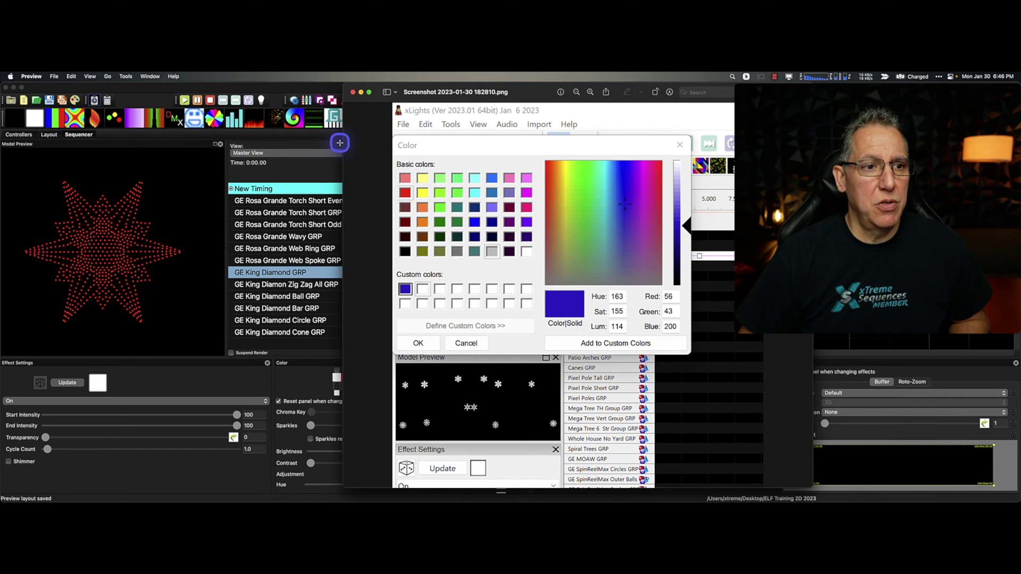
left_click_drag(343, 144, 228, 154)
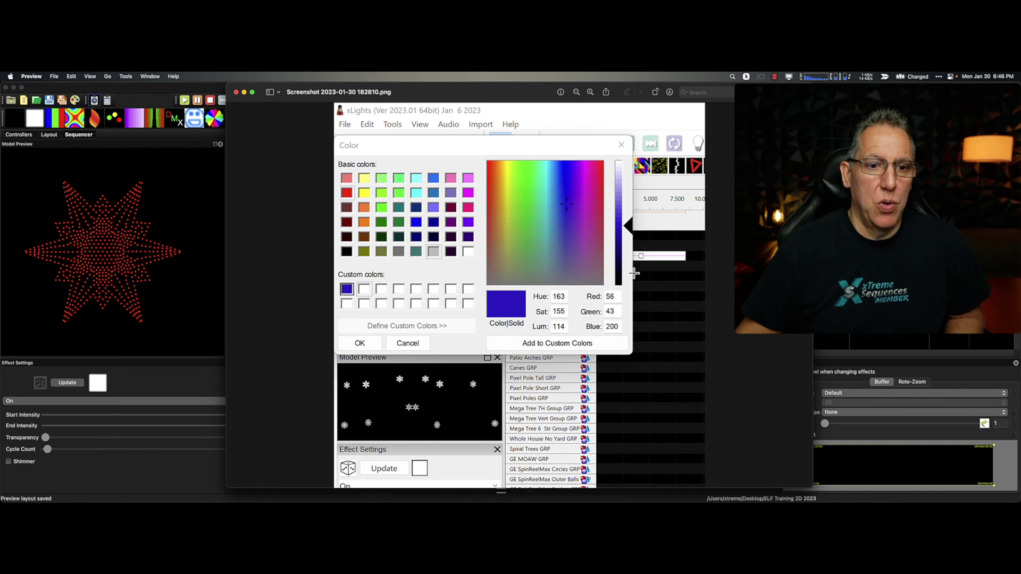
left_click_drag(452, 91, 681, 111)
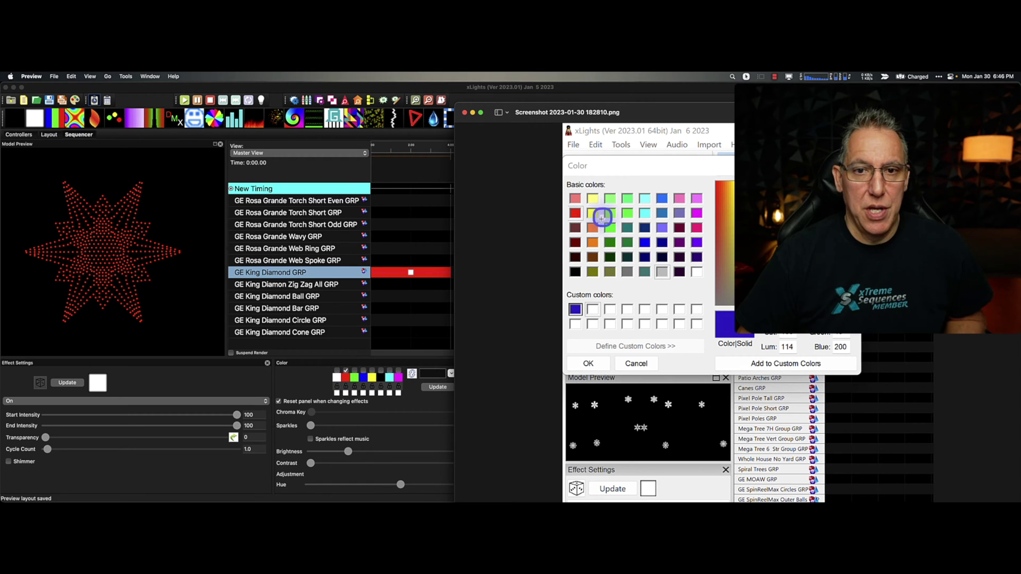
left_click_drag(703, 109, 533, 88)
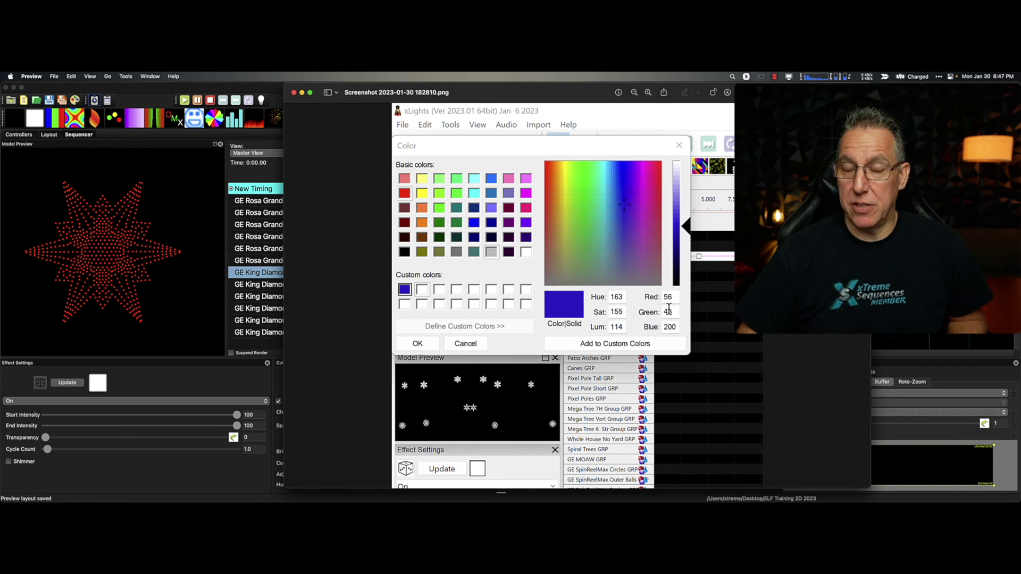
Close the screenshot, bring imagecolorpicker.com forward in Chrome and choose Use Your Image.
key("super+w")
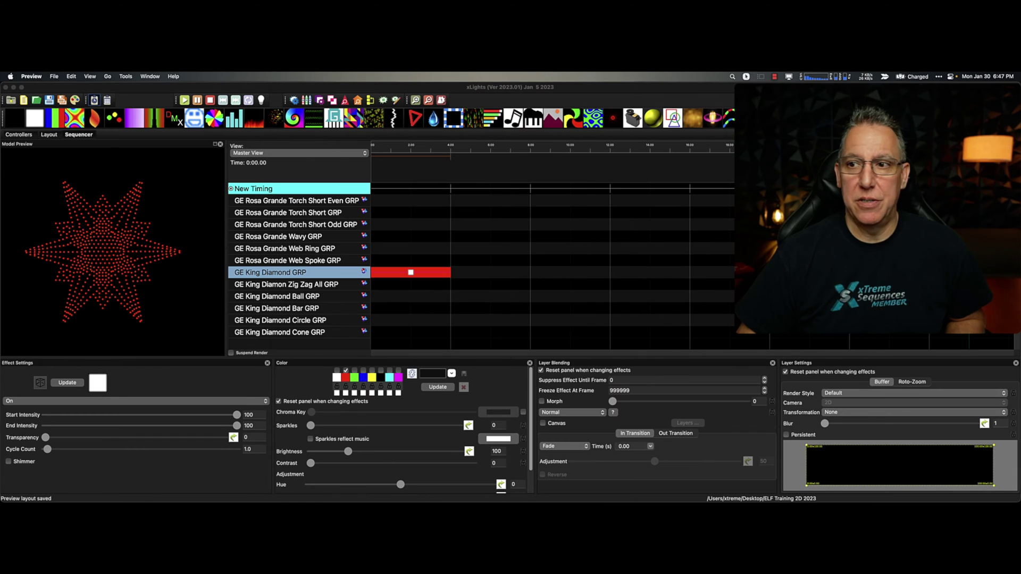
key("super+Tab")
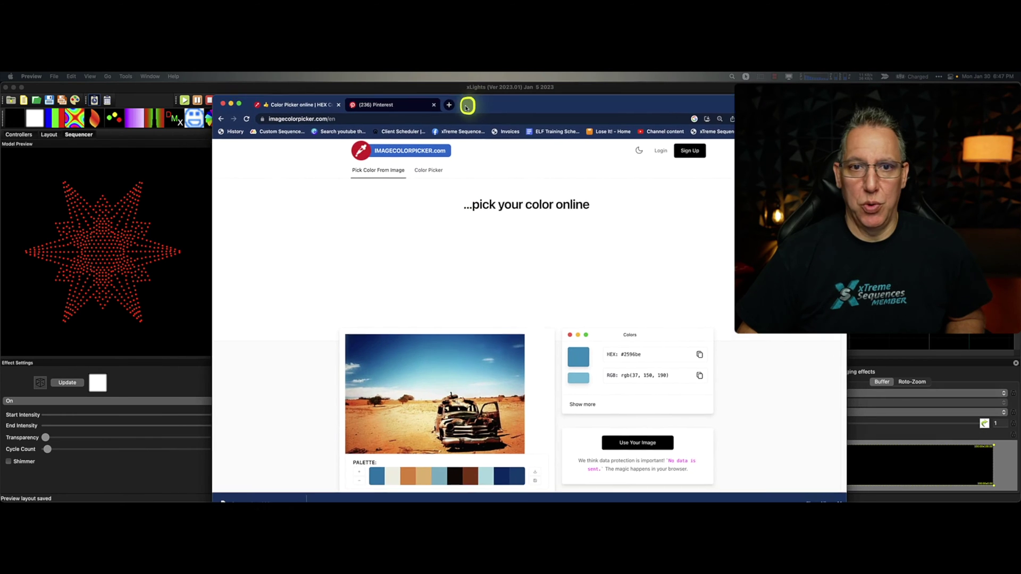
left_click(473, 89)
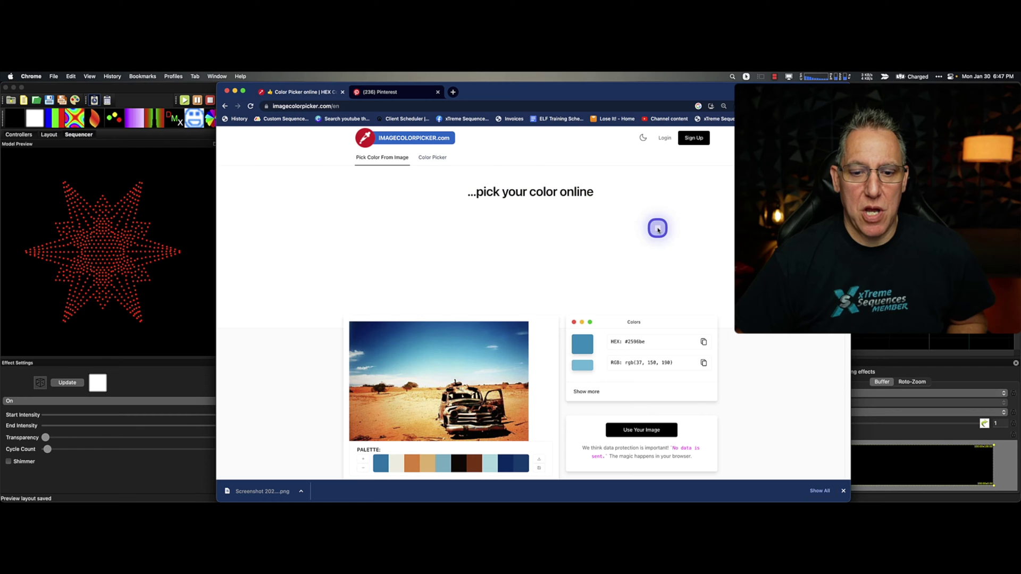
scroll(763, 354, "down", 1)
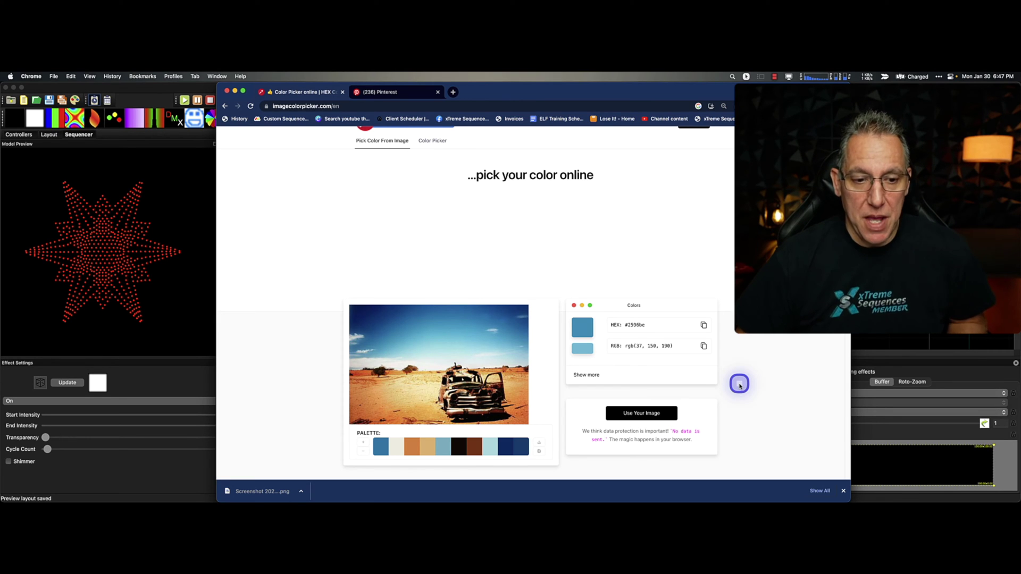
scroll(742, 386, "down", 4)
scroll(742, 392, "up", 2)
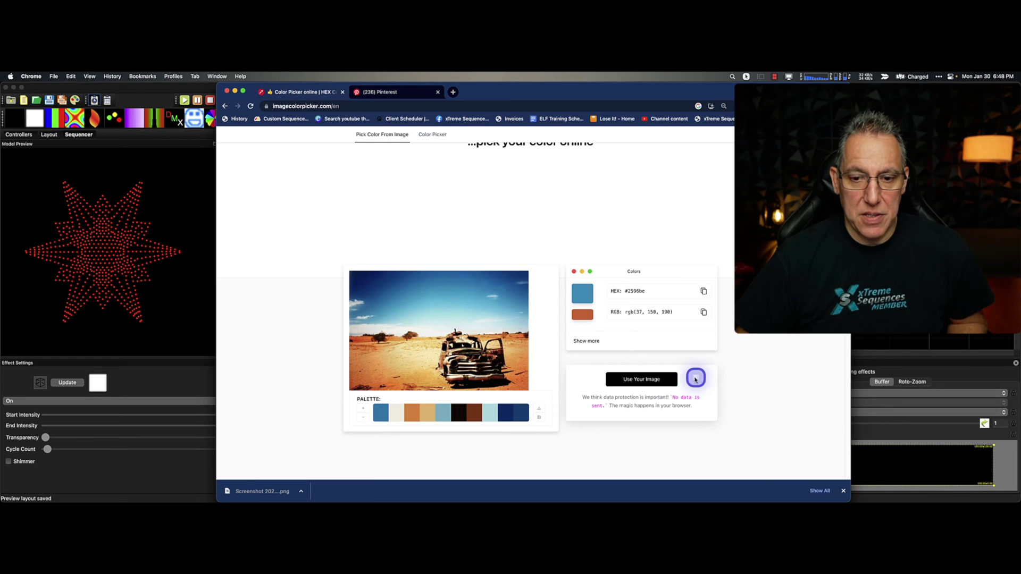
scroll(734, 373, "down", 1)
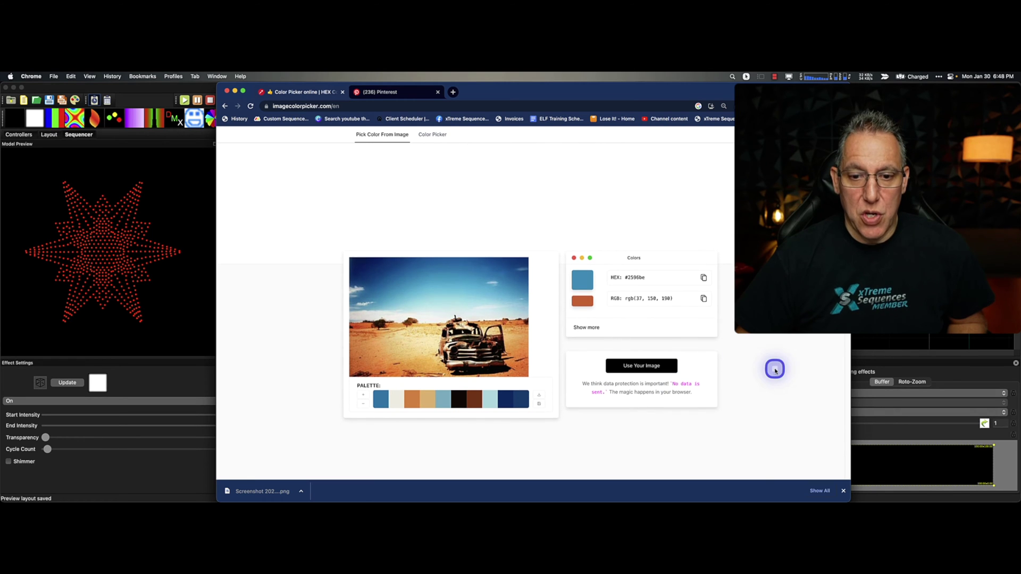
left_click(660, 367)
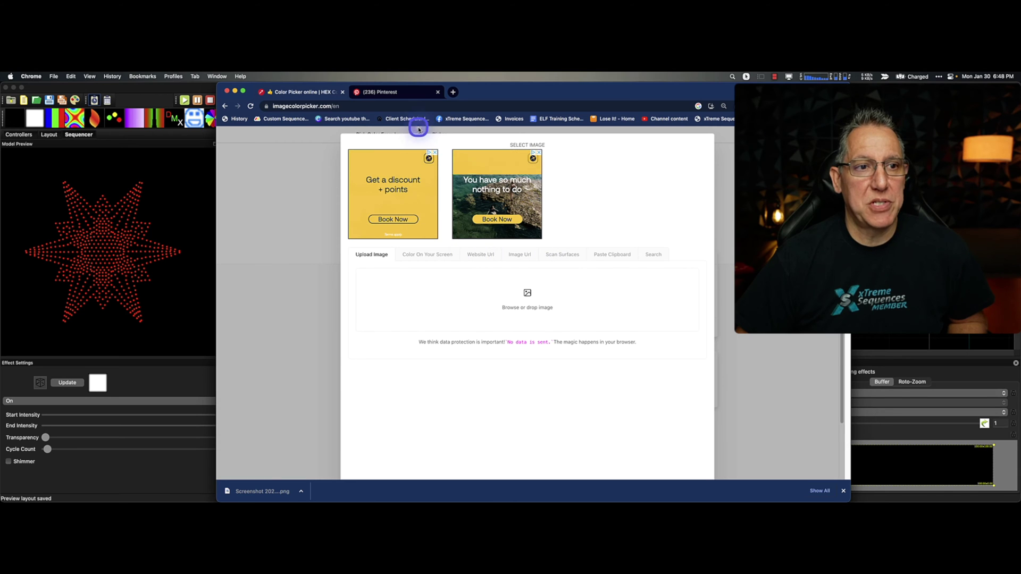
Copy the web address of the Nightmare Before Christmas Pinterest pin.
left_click(400, 92)
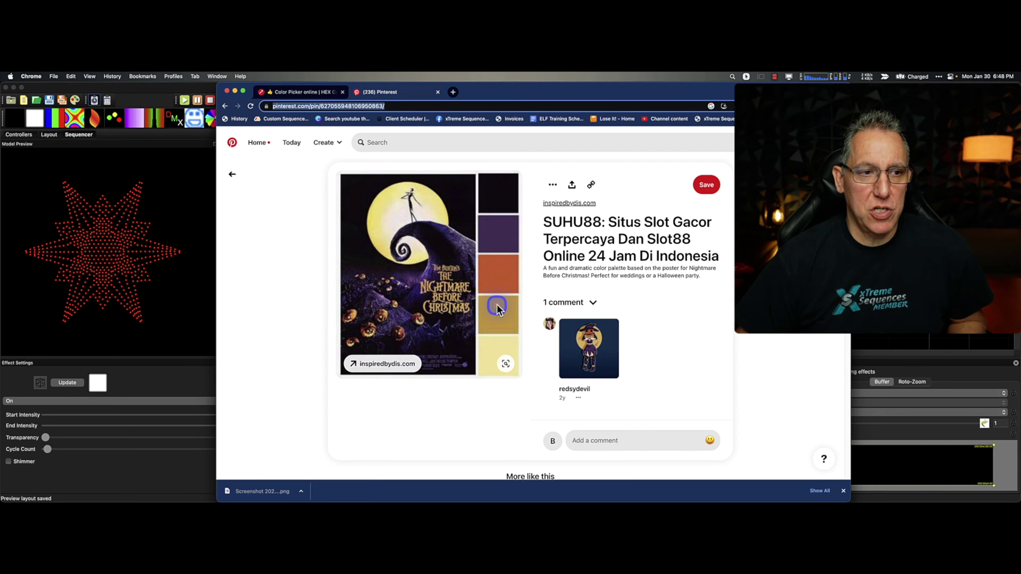
right_click(366, 107)
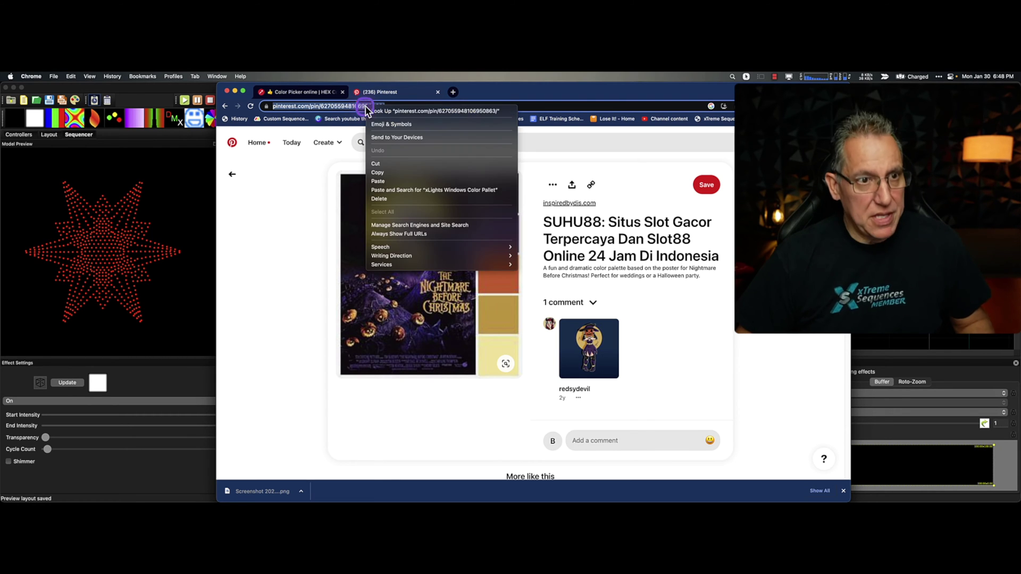
left_click(377, 172)
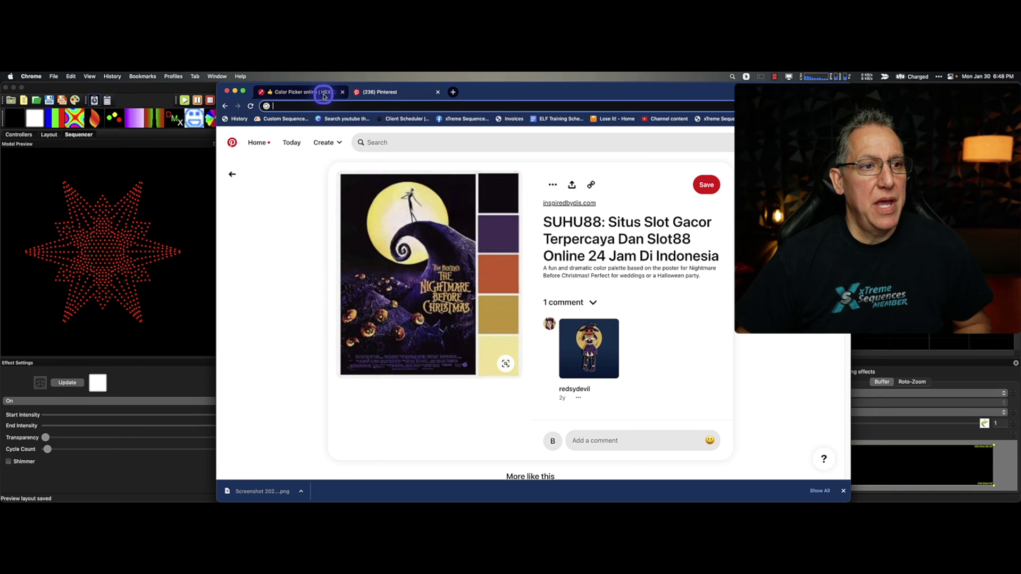
Load the pasted Pinterest URL into imagecolorpicker.com through the Website Url option.
left_click(303, 92)
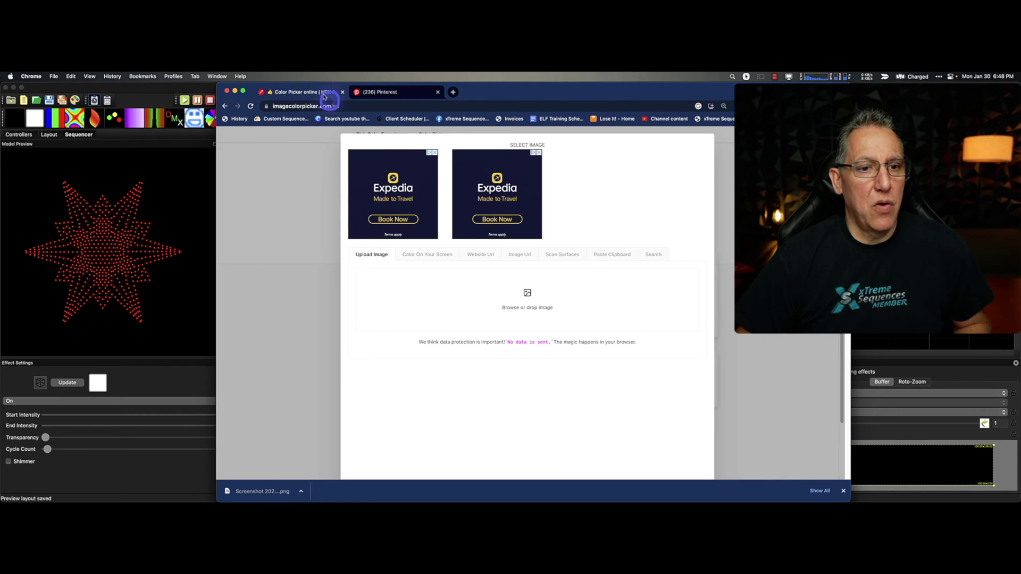
left_click(479, 255)
left_click(465, 287)
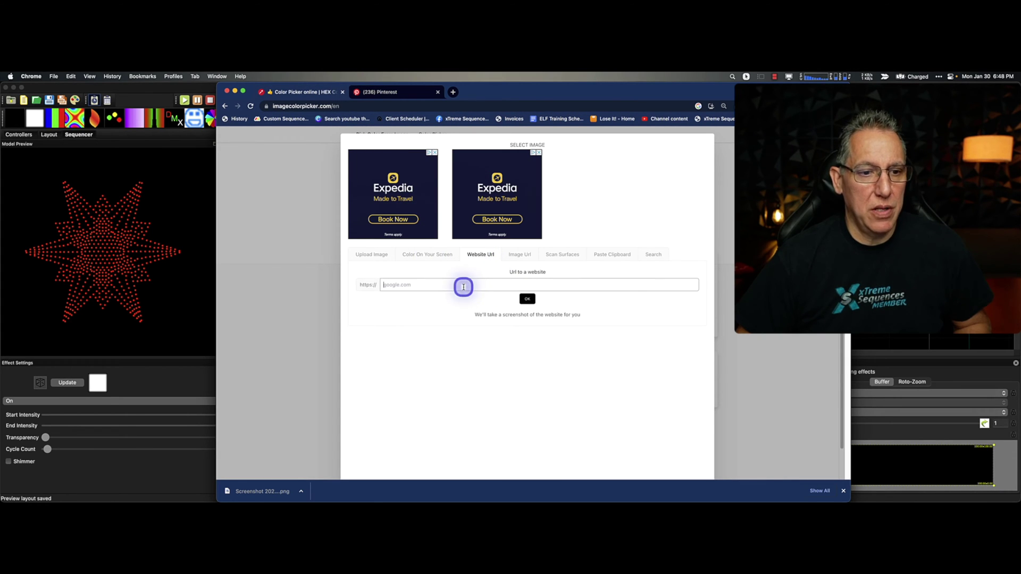
key("super+v")
left_click(525, 298)
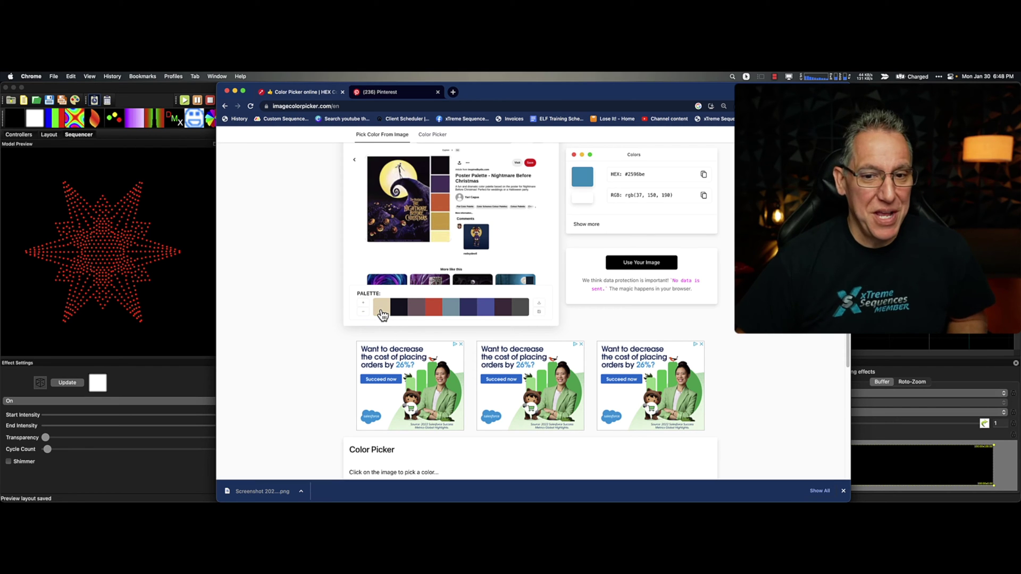
Pick the cream swatch #e4d3b4, copy rgb(228, 211, 180), and return to xLights.
left_click(381, 308)
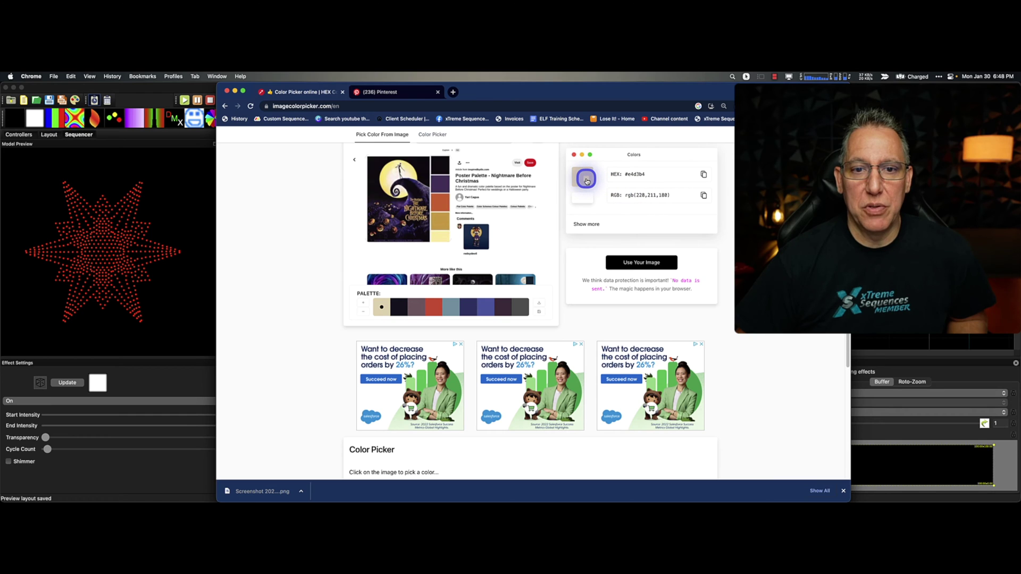
scroll(383, 365, "up", 2)
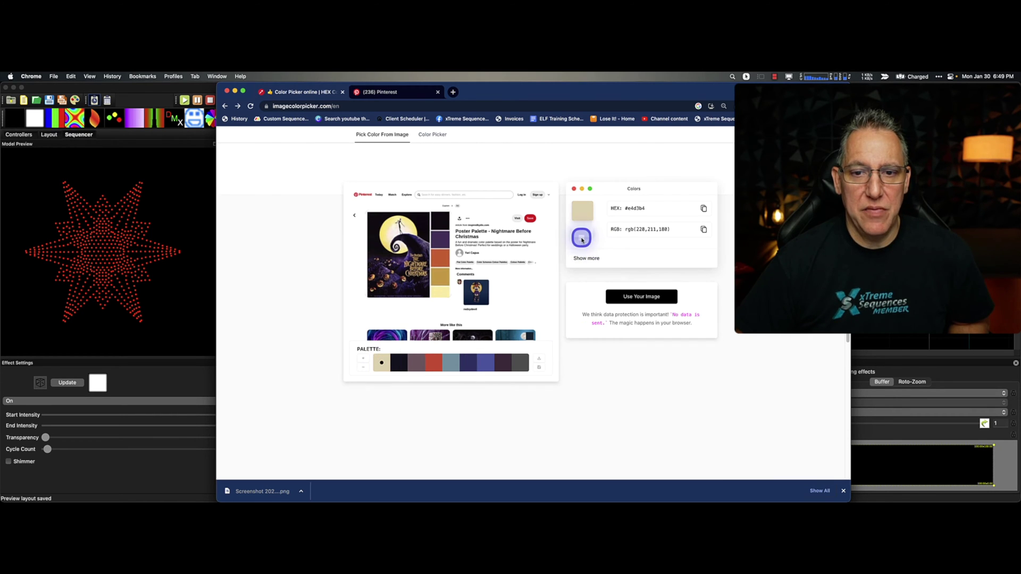
left_click(704, 231)
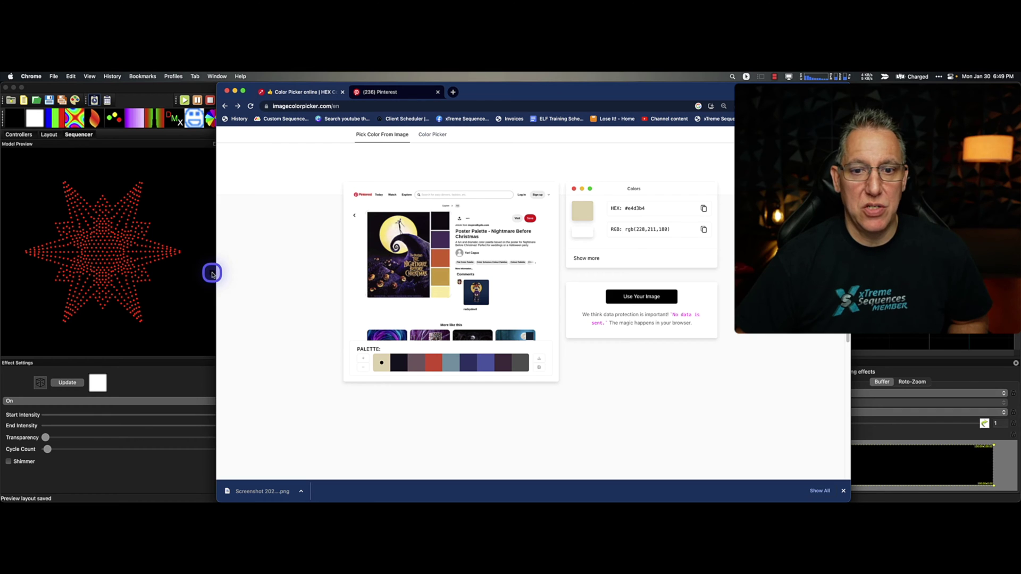
left_click(199, 314)
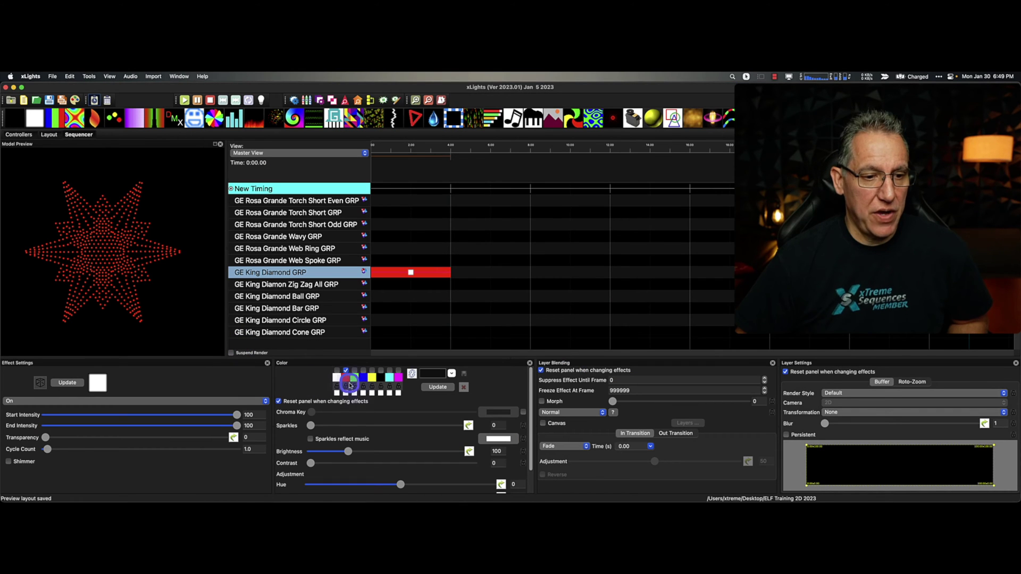
Set the red palette slot to Red 228, Green 211, Blue 180 (E4D3B4) using RGB sliders.
left_click(345, 380)
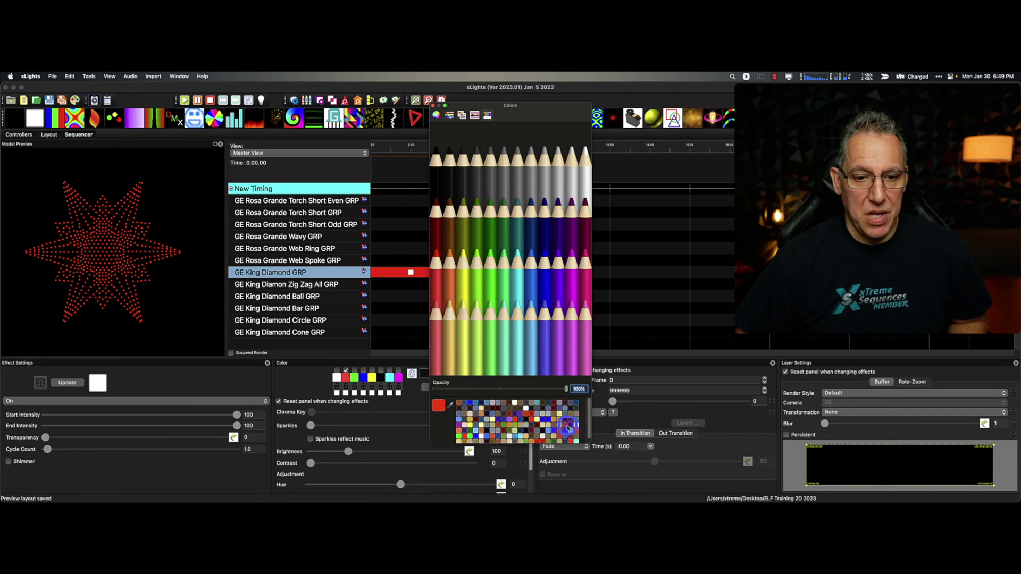
left_click(448, 116)
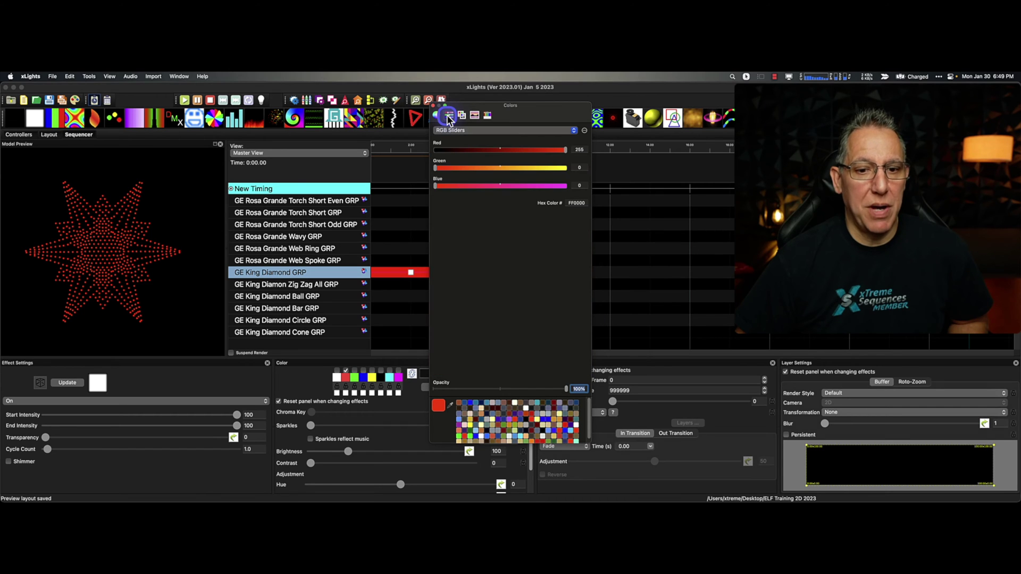
left_click(577, 150)
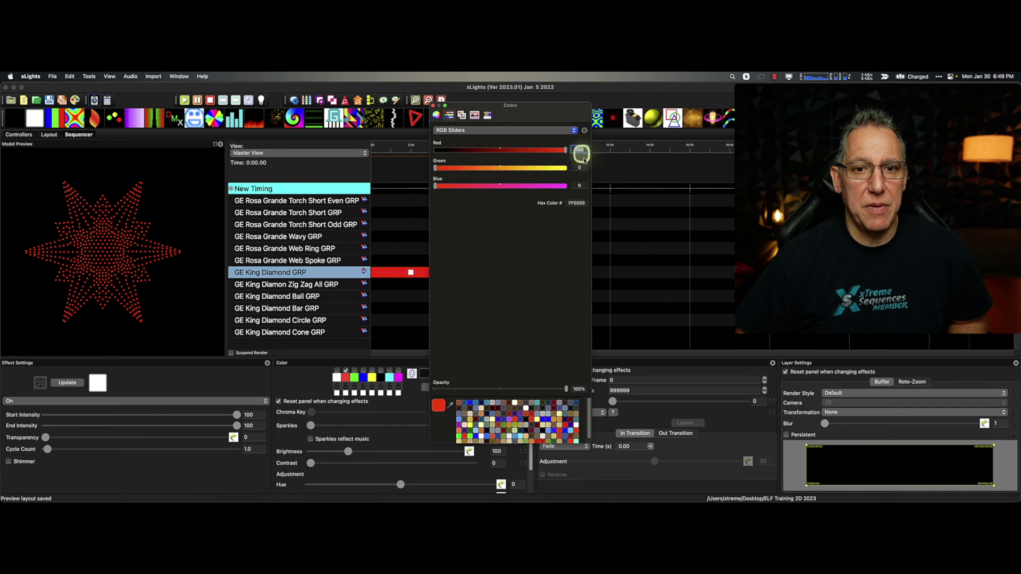
type("228")
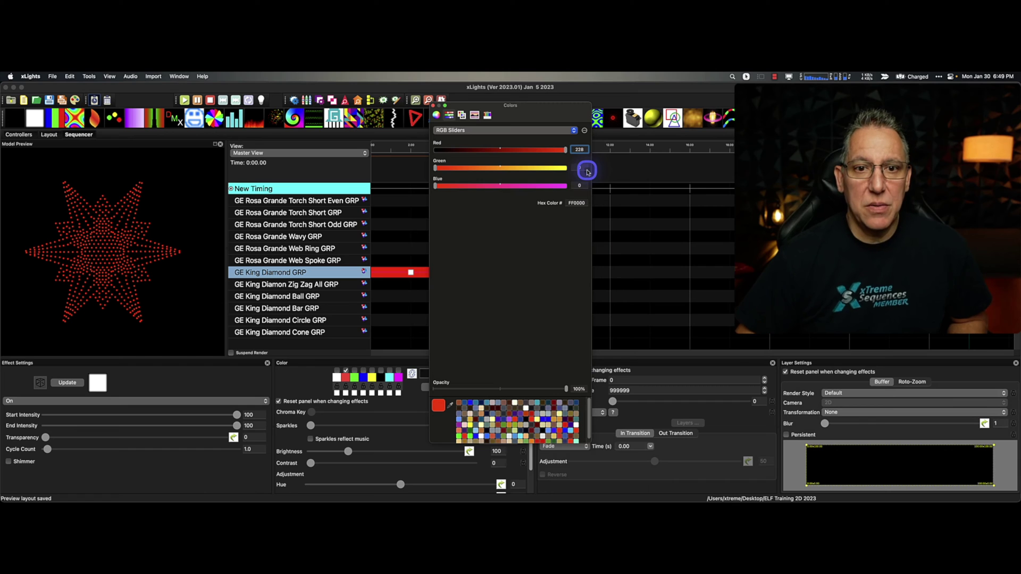
left_click(579, 168)
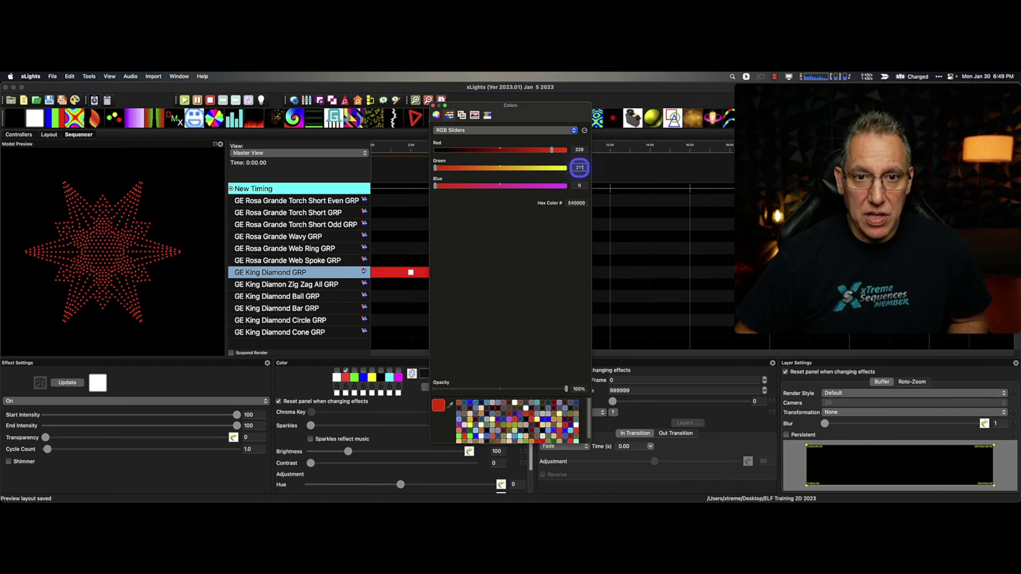
left_click(579, 186)
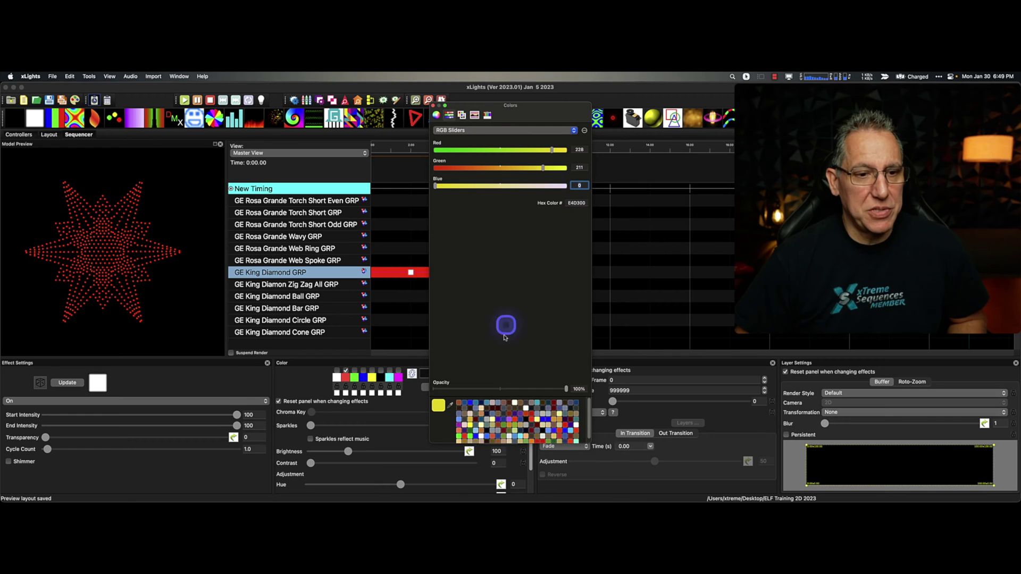
mouse_move(436, 497)
left_click(274, 482)
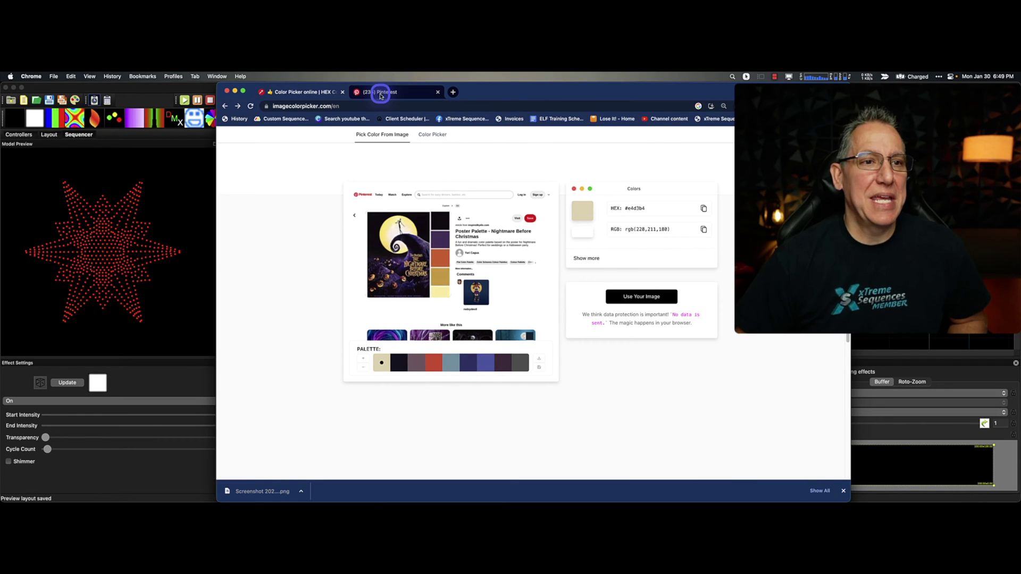
left_click(170, 215)
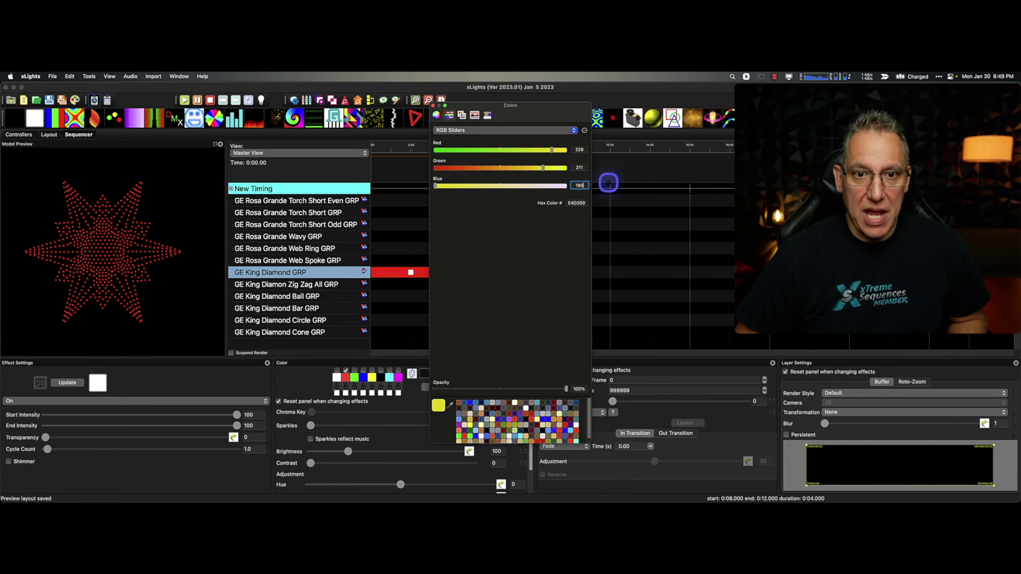
left_click(583, 168)
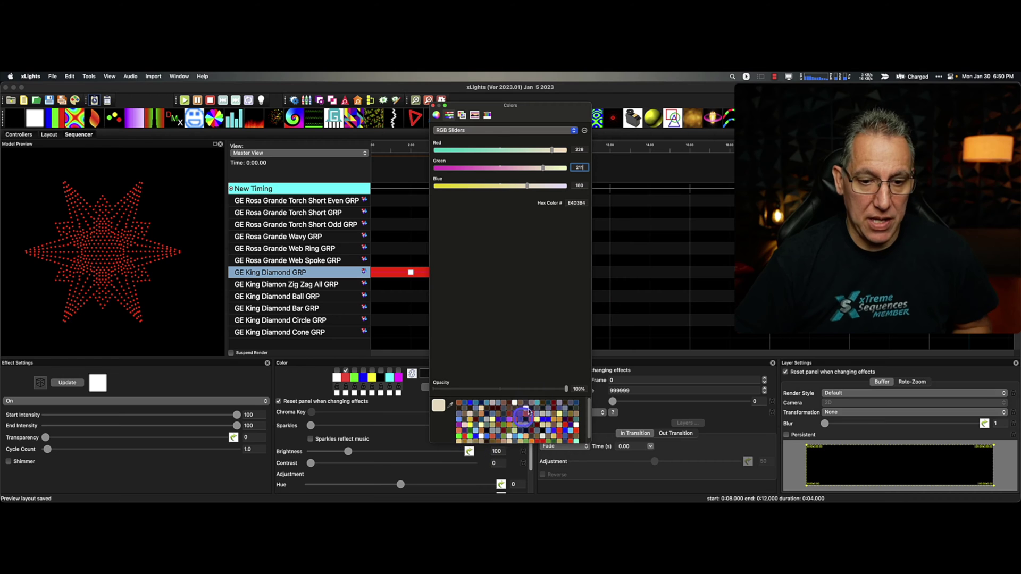
Drag the cream E4D3B4 colour from the colour well into an empty saved-swatch slot.
left_click_drag(589, 416, 590, 430)
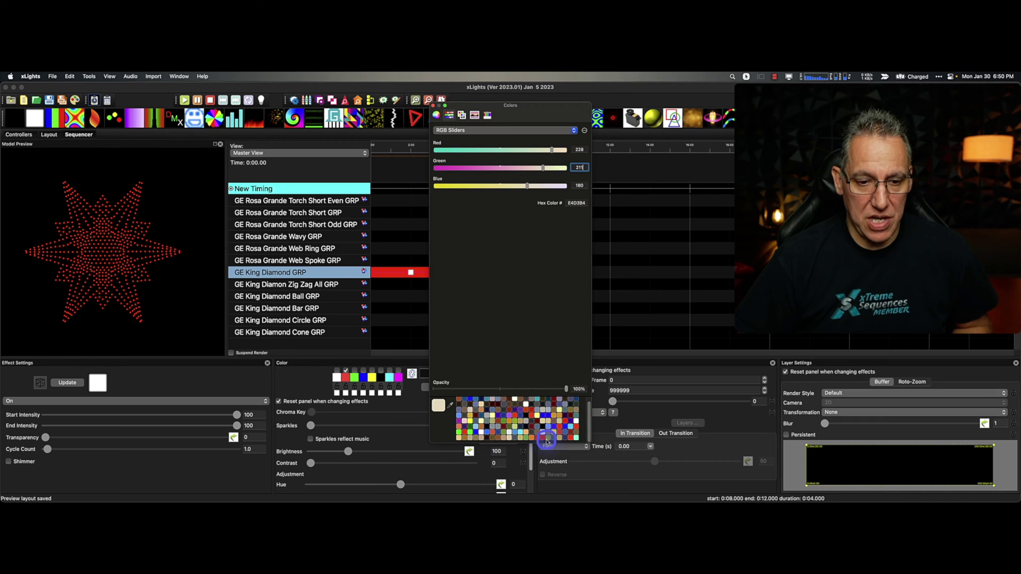
scroll(570, 417, "up", 2)
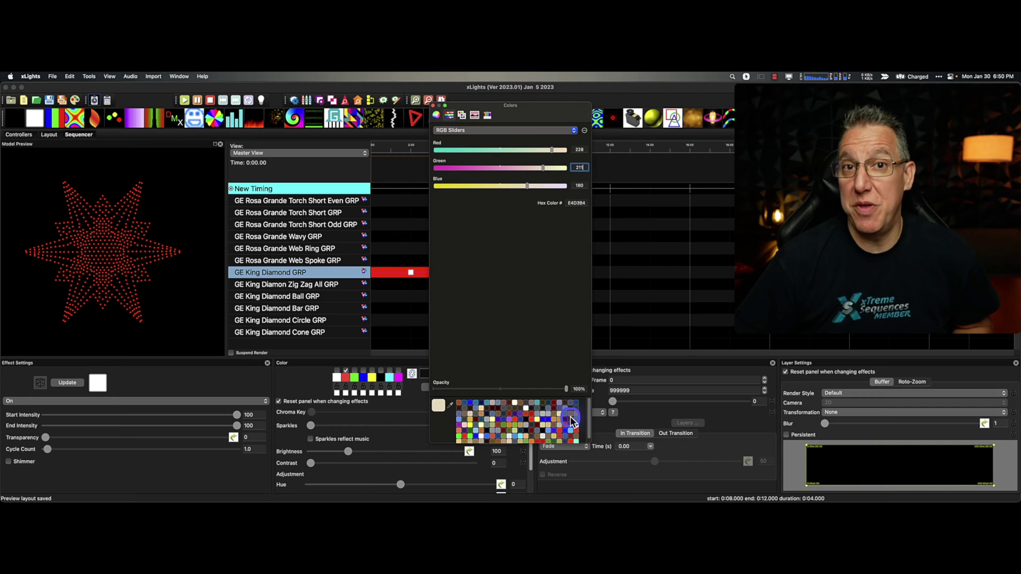
scroll(570, 419, "up", 2)
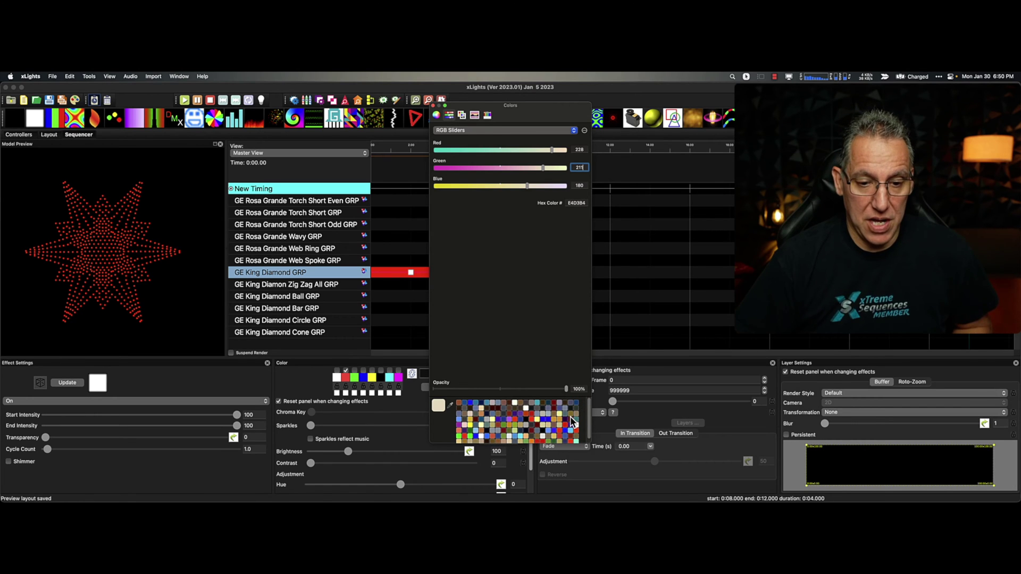
left_click(449, 416)
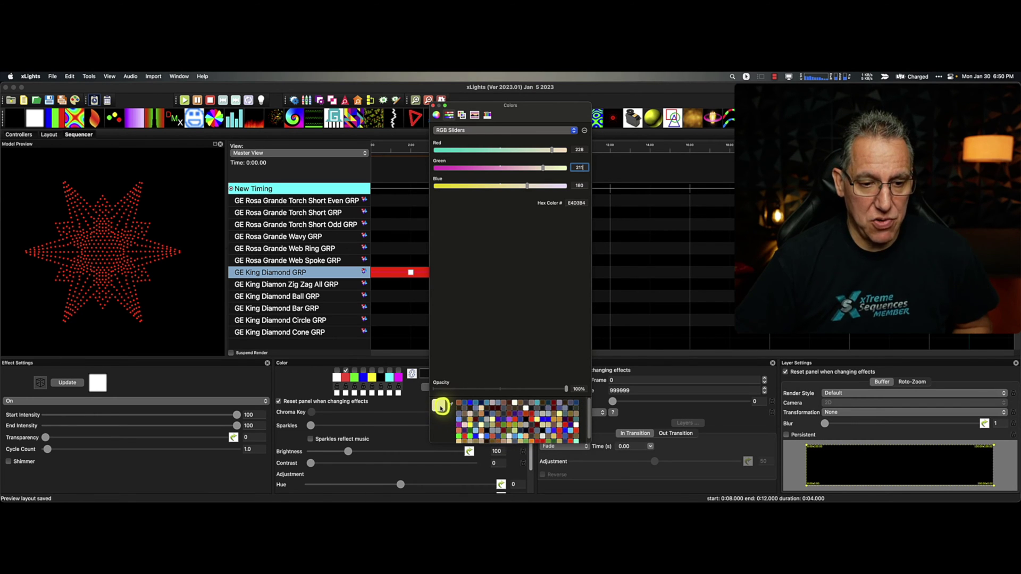
left_click_drag(441, 408, 463, 406)
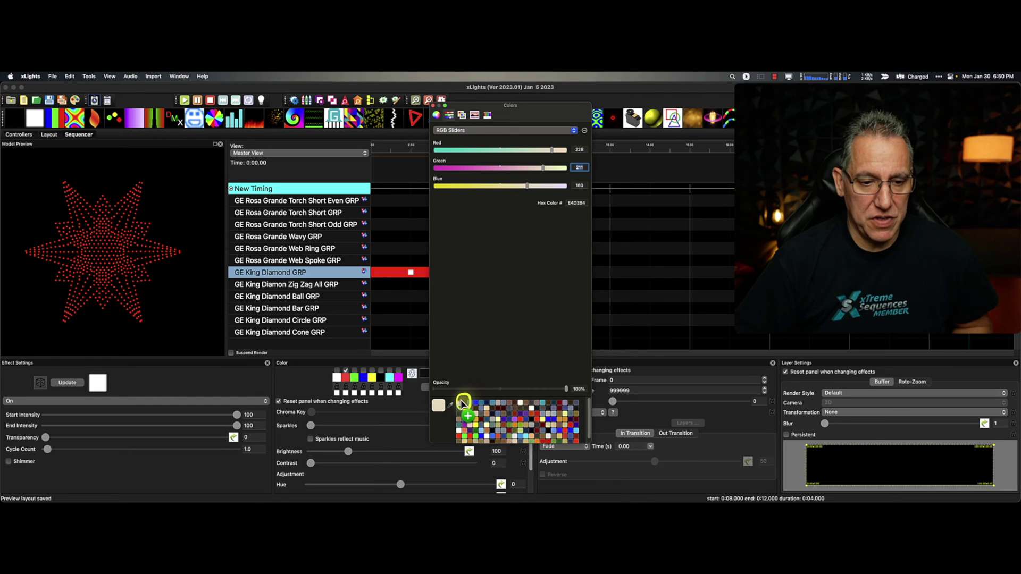
left_click_drag(464, 403, 459, 404)
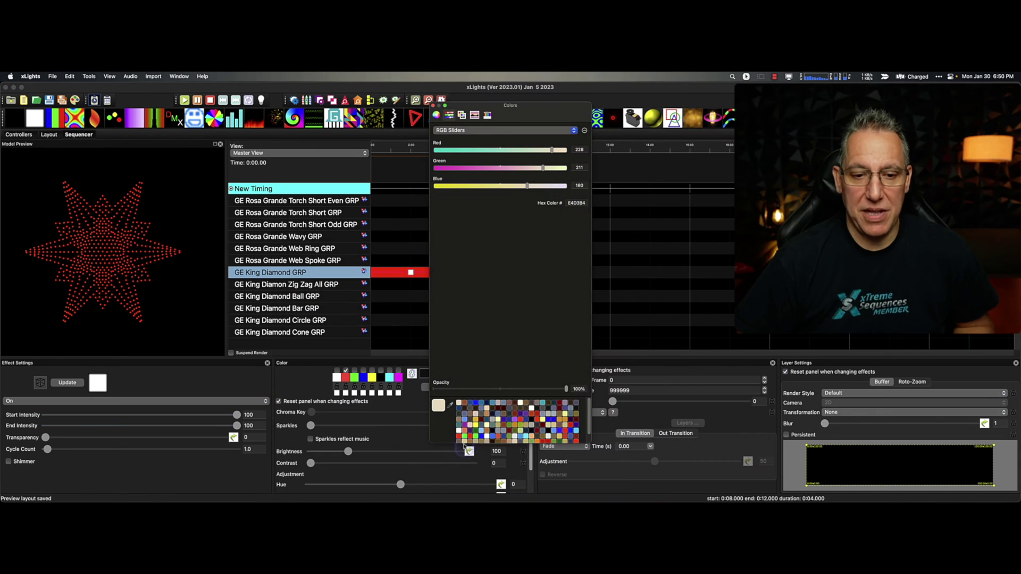
scroll(516, 425, "down", 3)
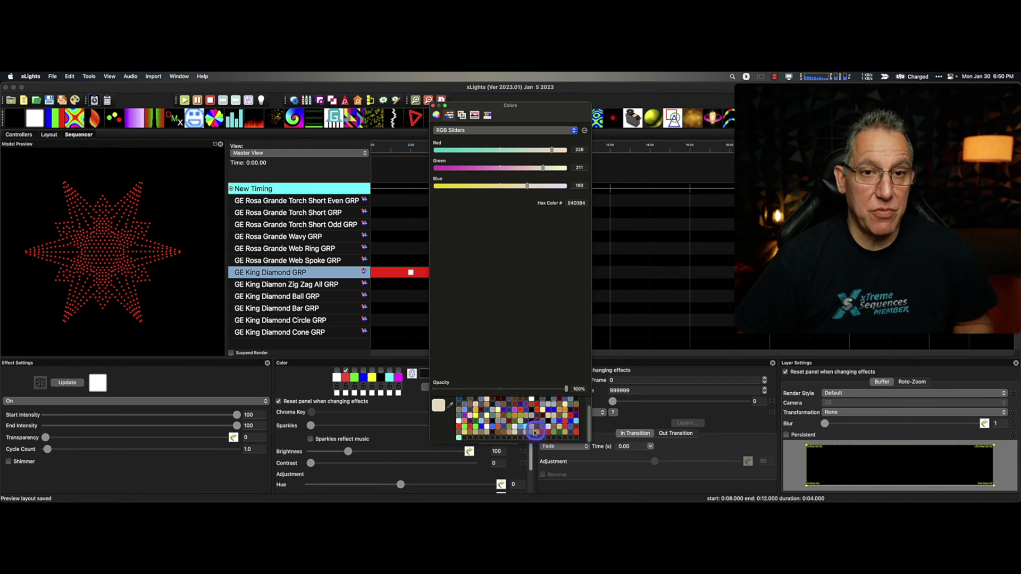
left_click_drag(428, 406, 467, 440)
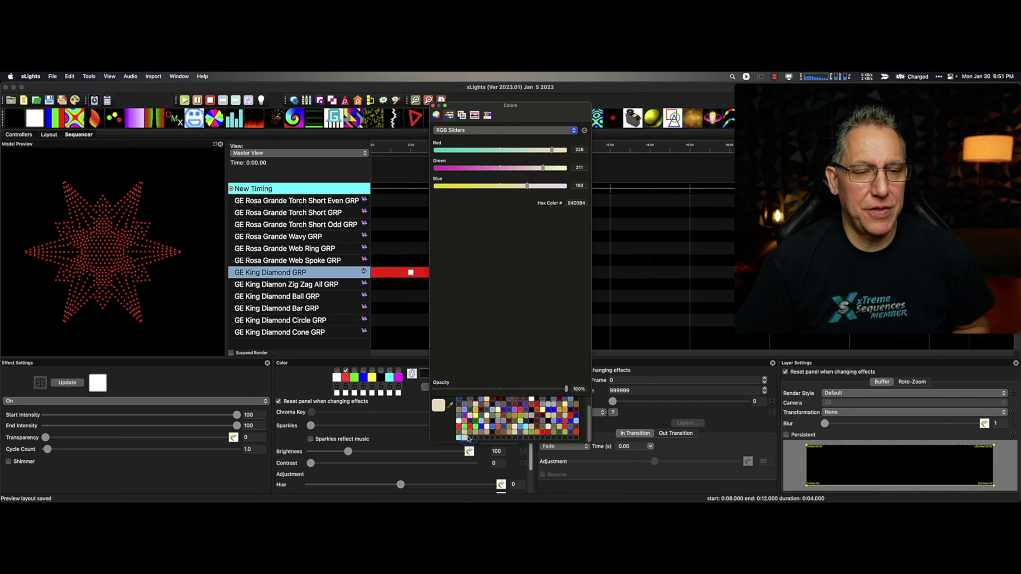
Apply the cream colour to the palette, close the reference screenshot, and return to Chrome.
left_click(434, 104)
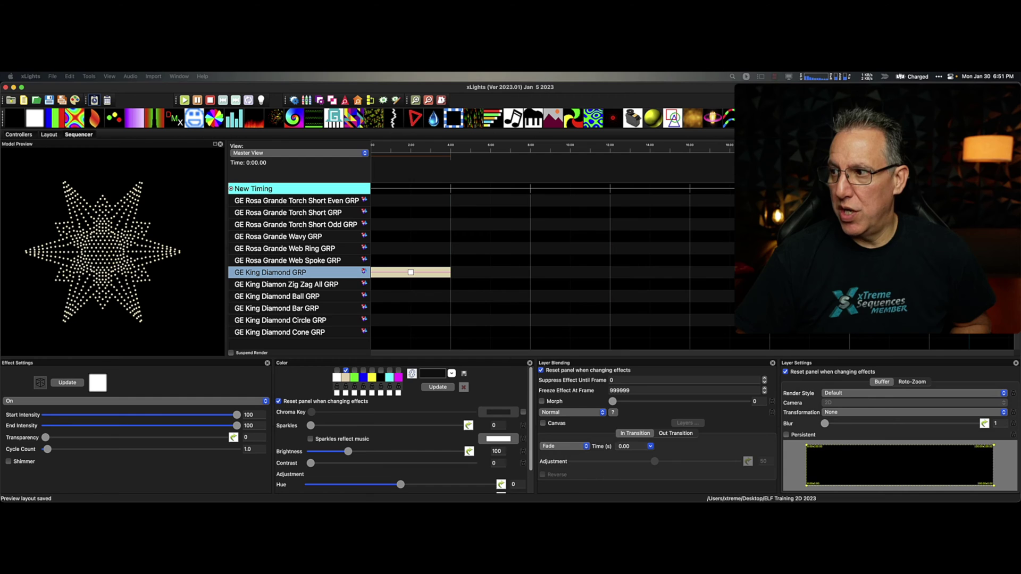
left_click_drag(647, 212, 544, 162)
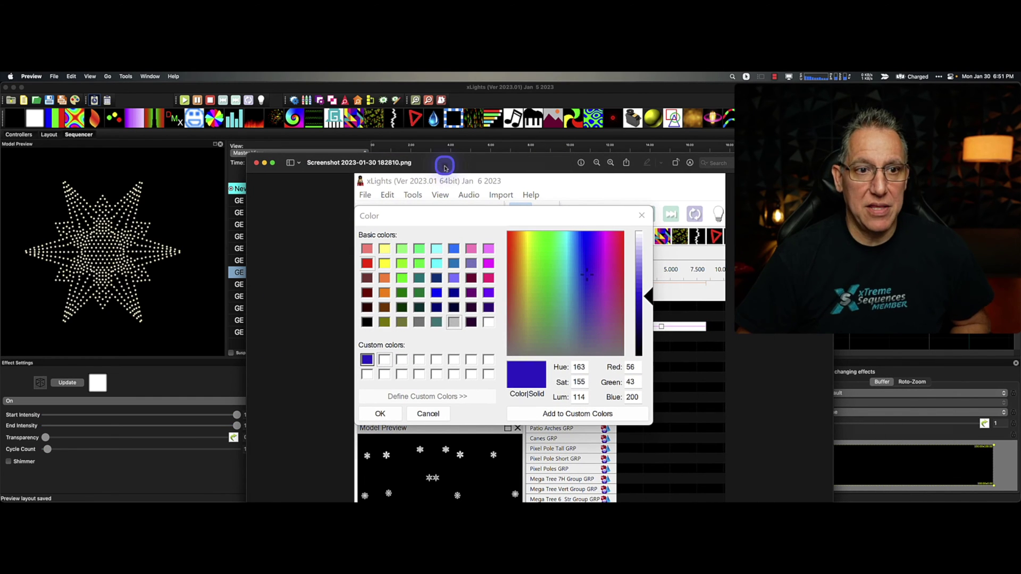
key("super+w")
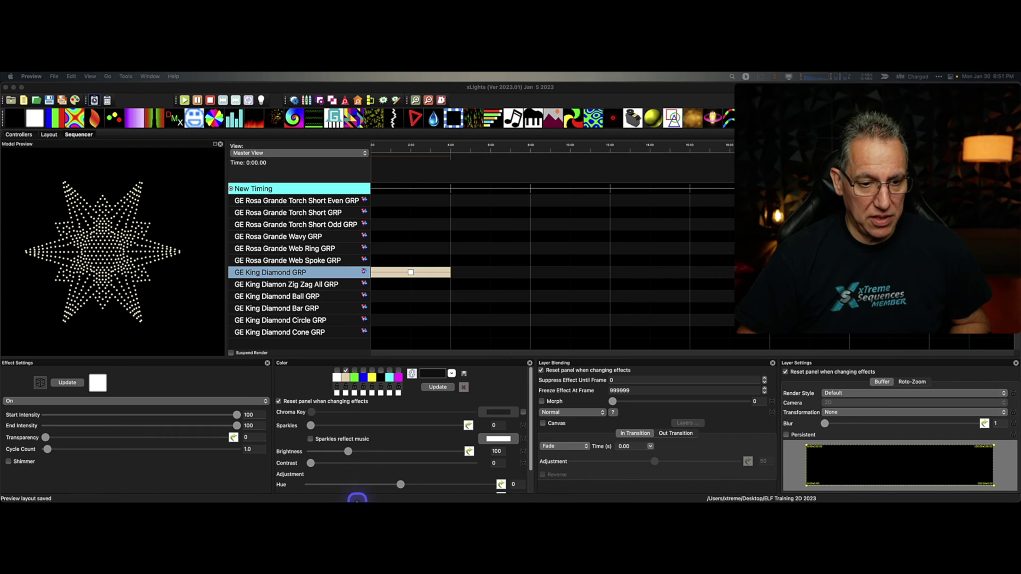
left_click(277, 483)
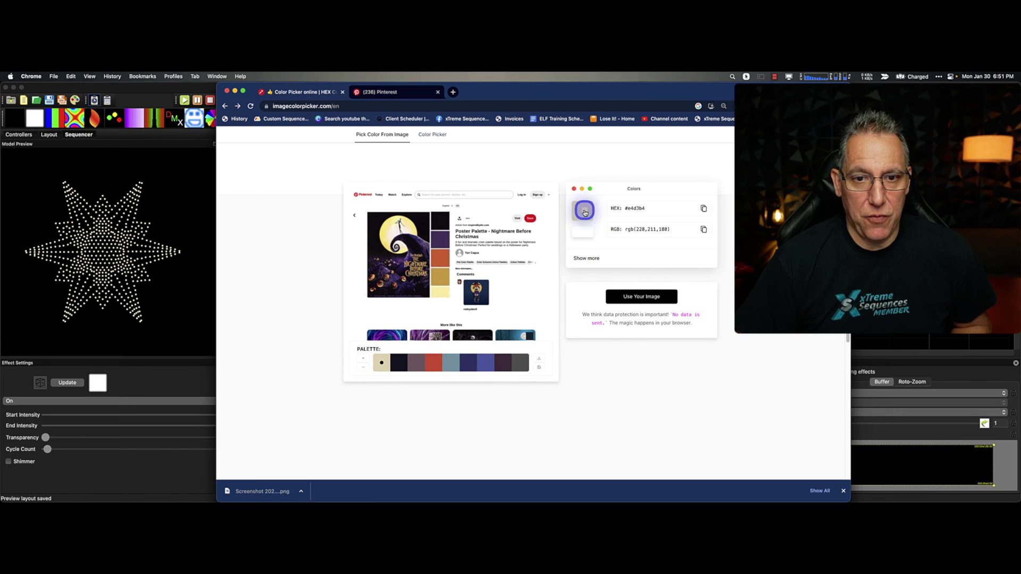
Sample the blue-violet #5362a9 swatch, copy rgb(83,98,169), and switch back to xLights.
left_click(468, 363)
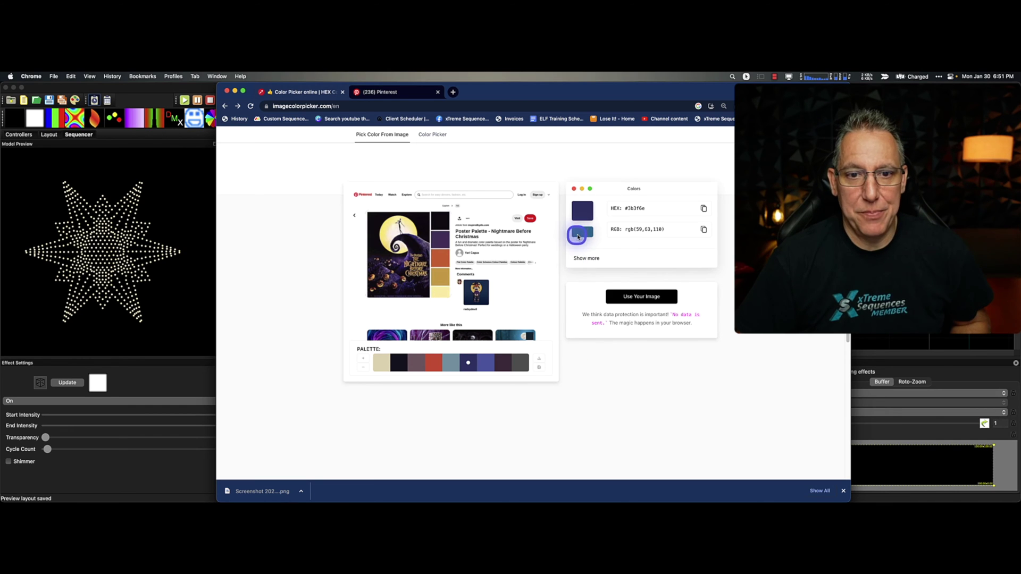
left_click(485, 362)
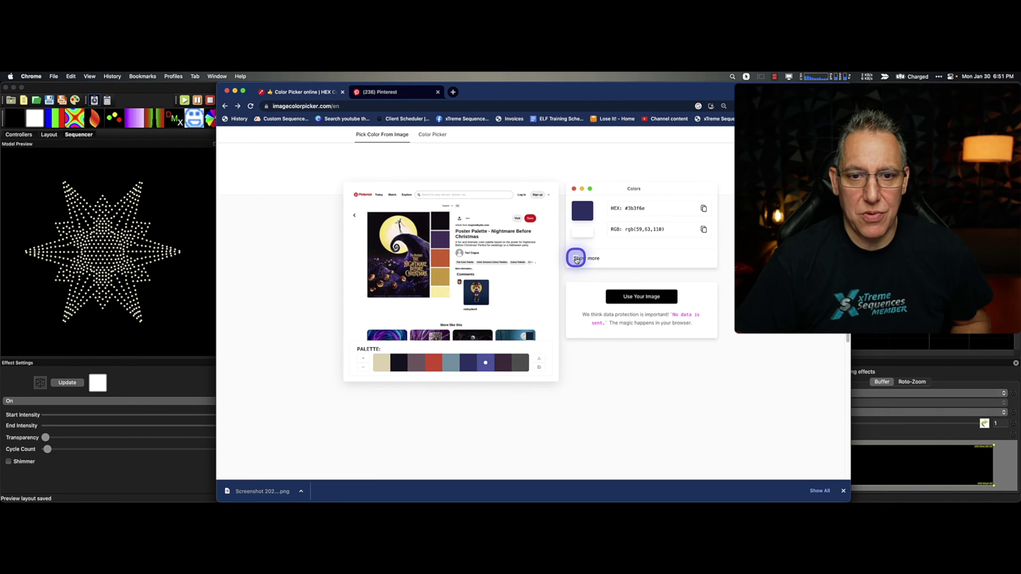
left_click(482, 370)
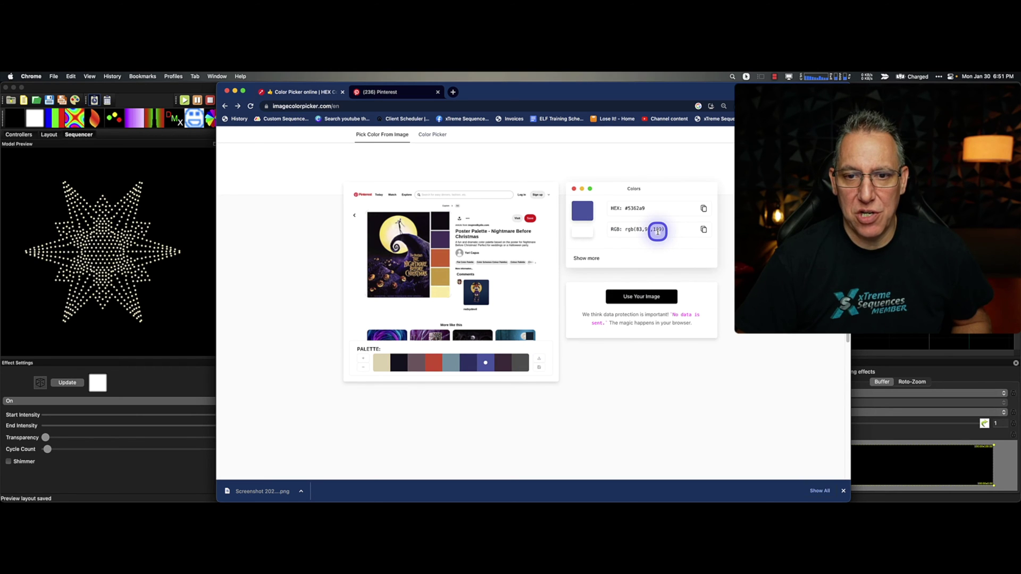
left_click(705, 230)
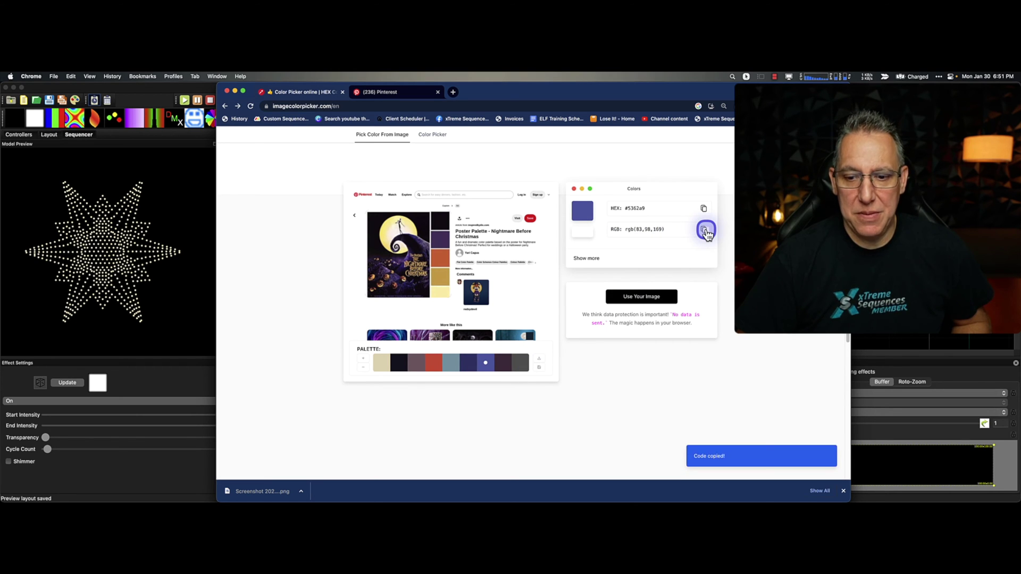
left_click(156, 336)
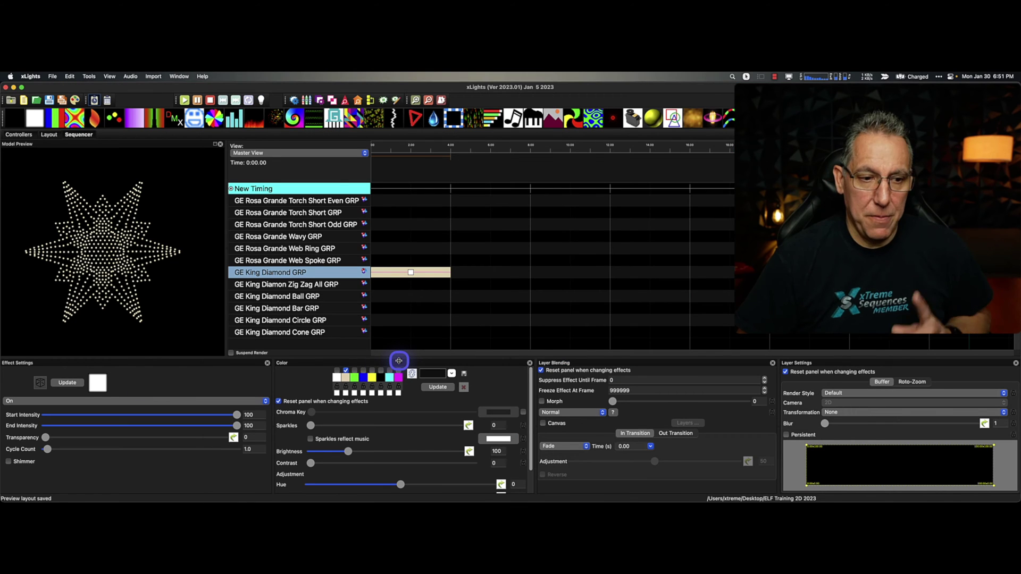
Open the next palette slot's colour chooser and set Red to 83.
left_click(356, 383)
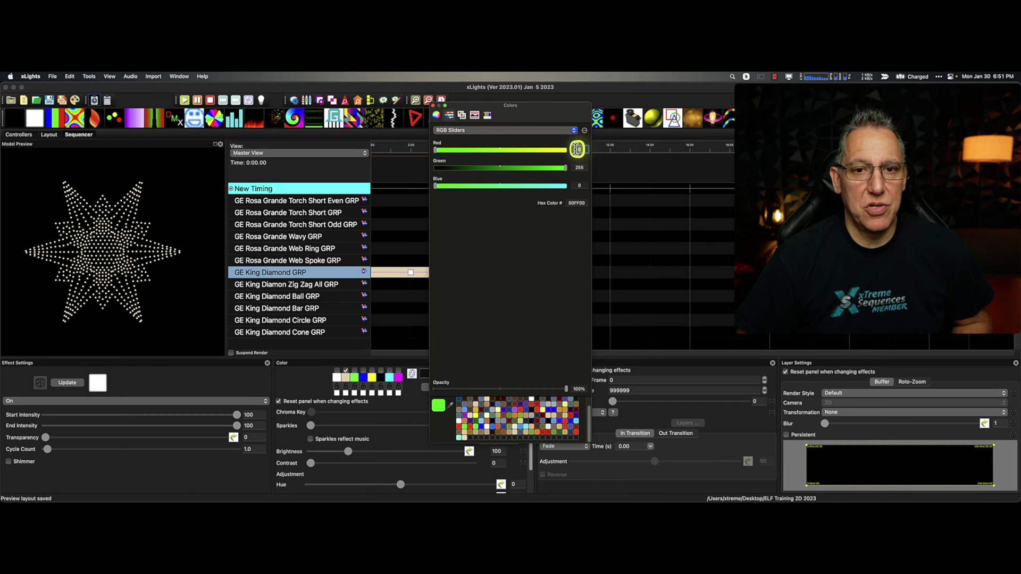
left_click(579, 150)
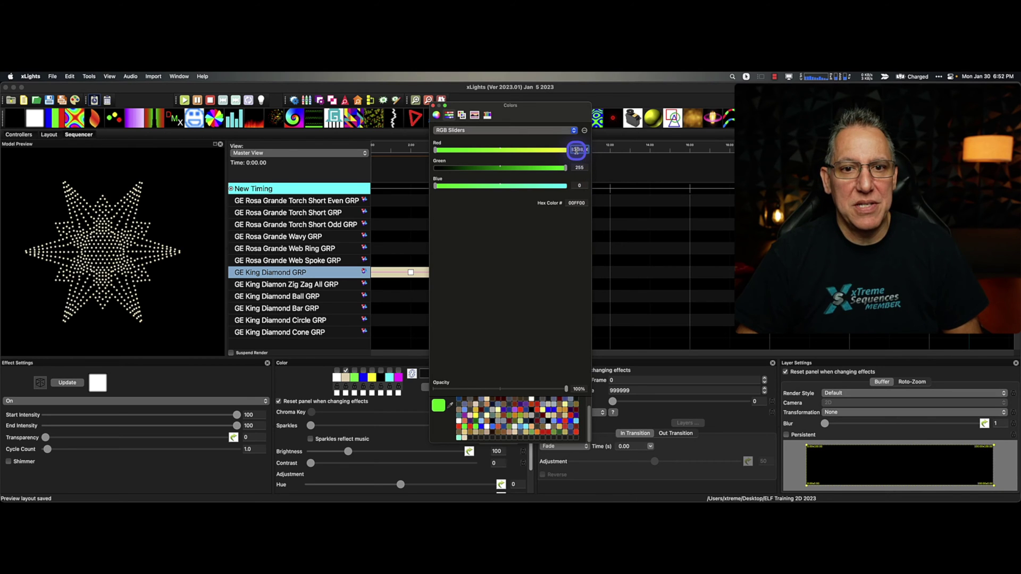
left_click_drag(576, 150, 572, 171)
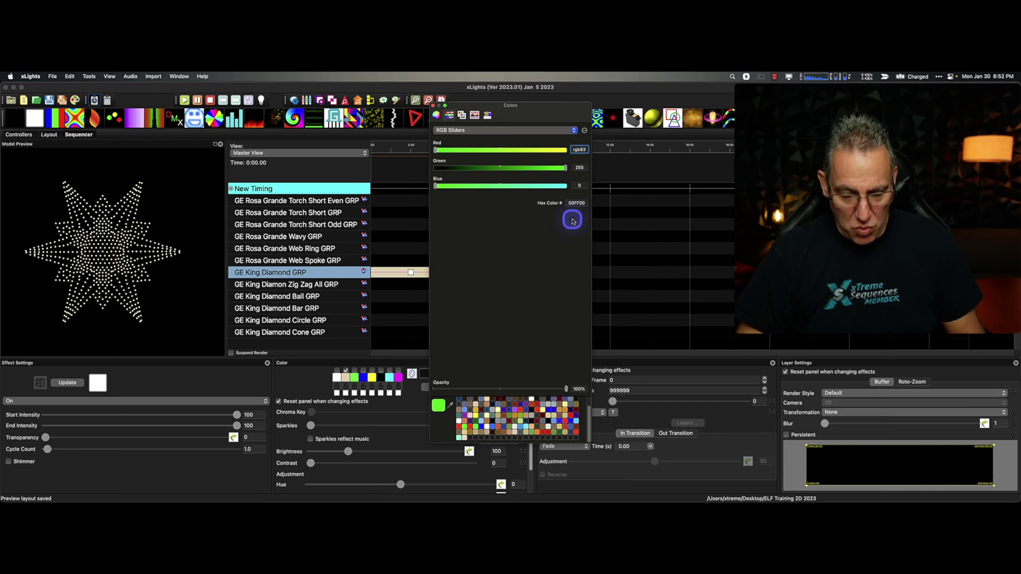
left_click(581, 169)
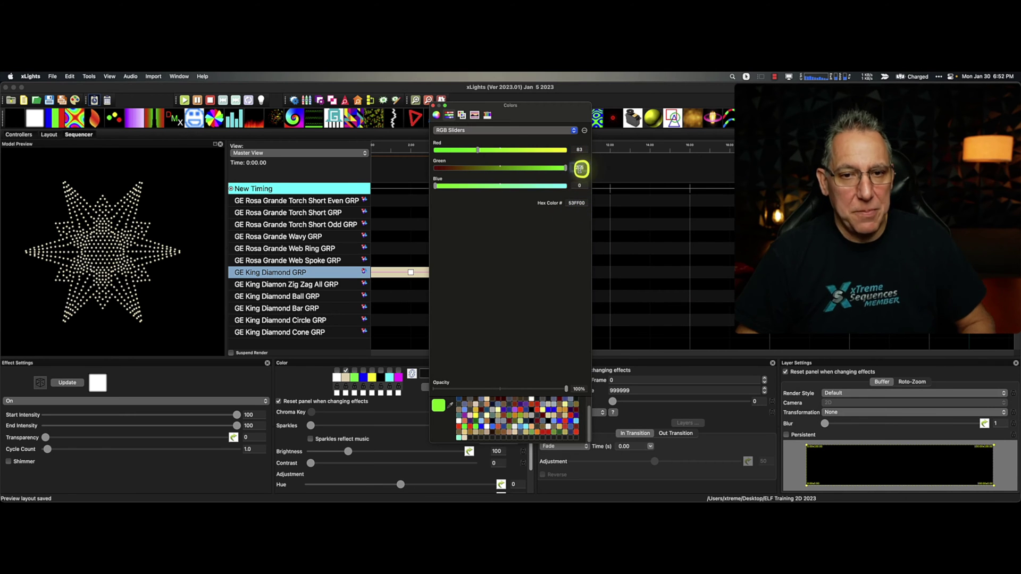
Set Green 98 and Blue 169, save 5362A9 as a custom swatch, and close the picker.
mouse_move(580, 169)
left_mouse_down()
mouse_move(604, 201)
mouse_move(586, 175)
left_mouse_up()
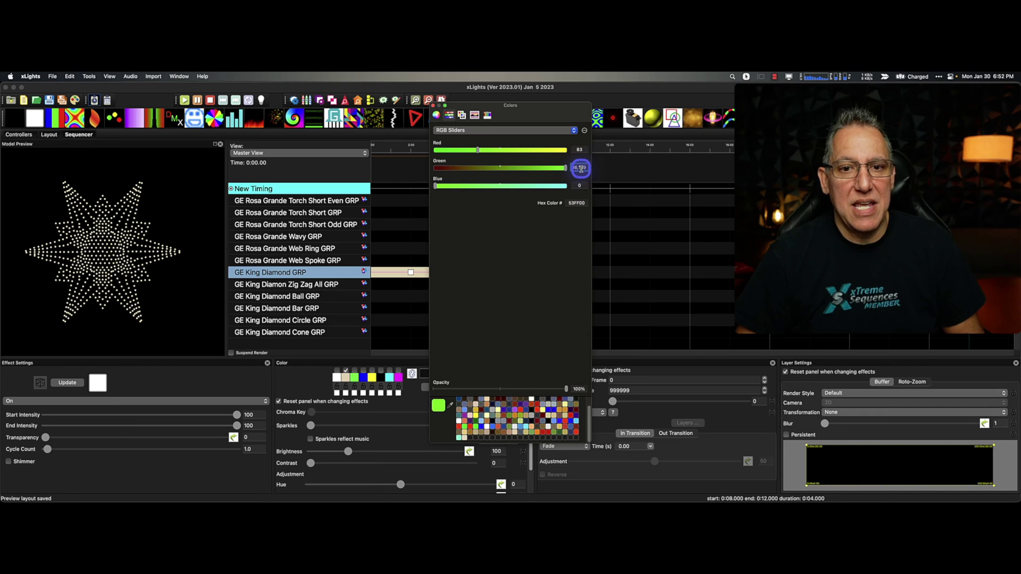
left_click(629, 264)
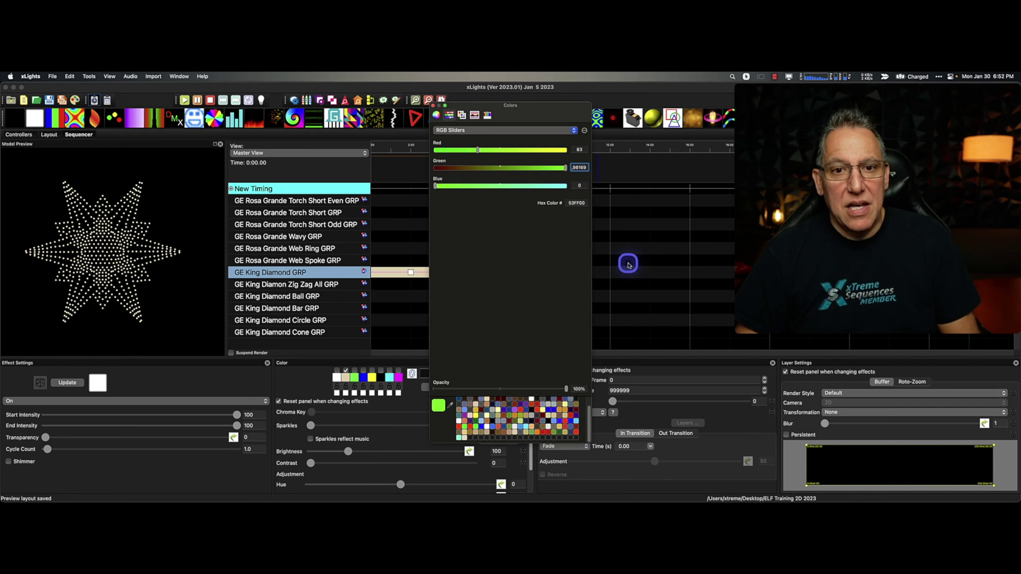
left_click(572, 174)
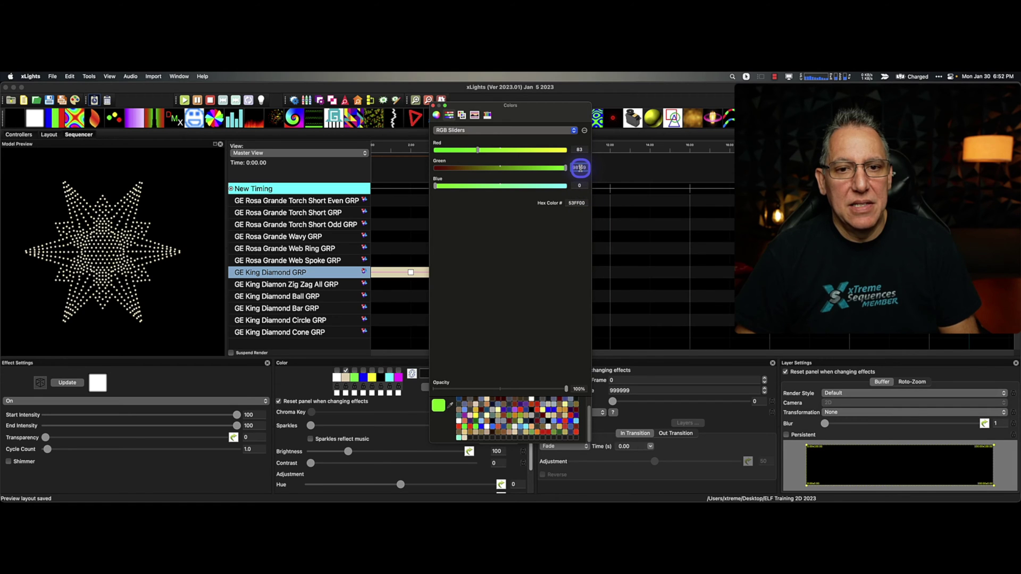
left_click_drag(579, 168, 586, 168)
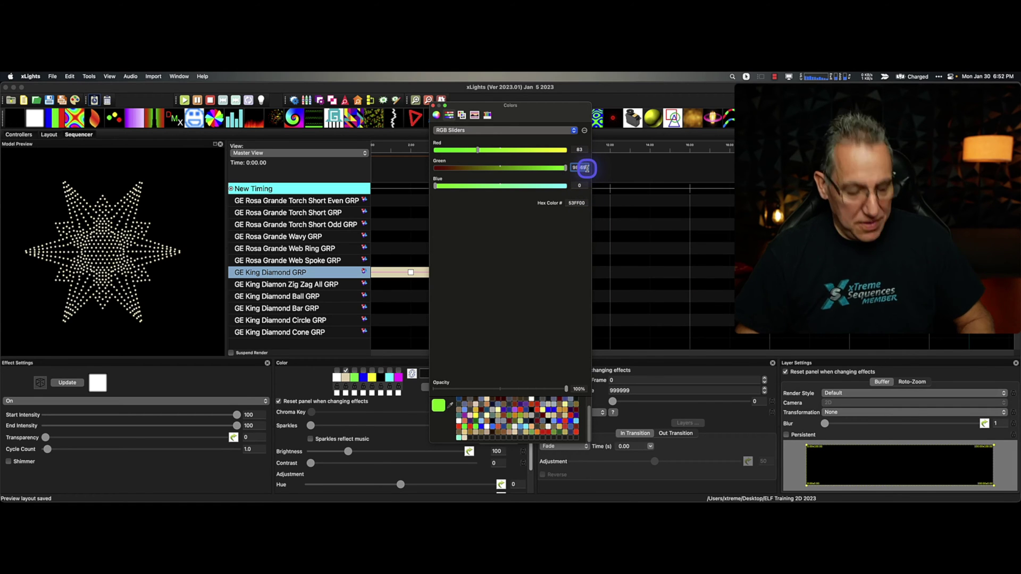
key("BackSpace")
key("Tab")
type("169")
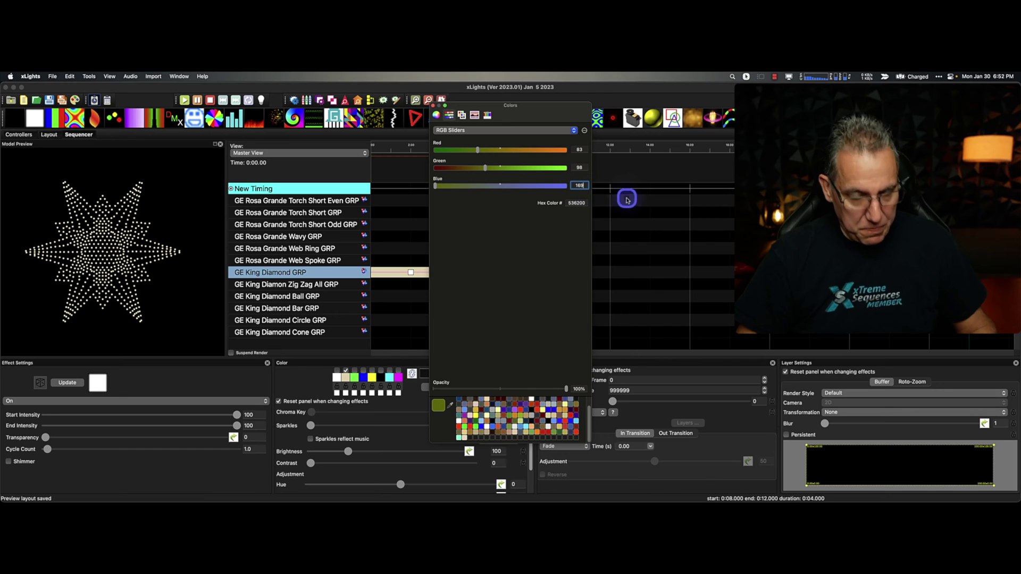
left_click(580, 167)
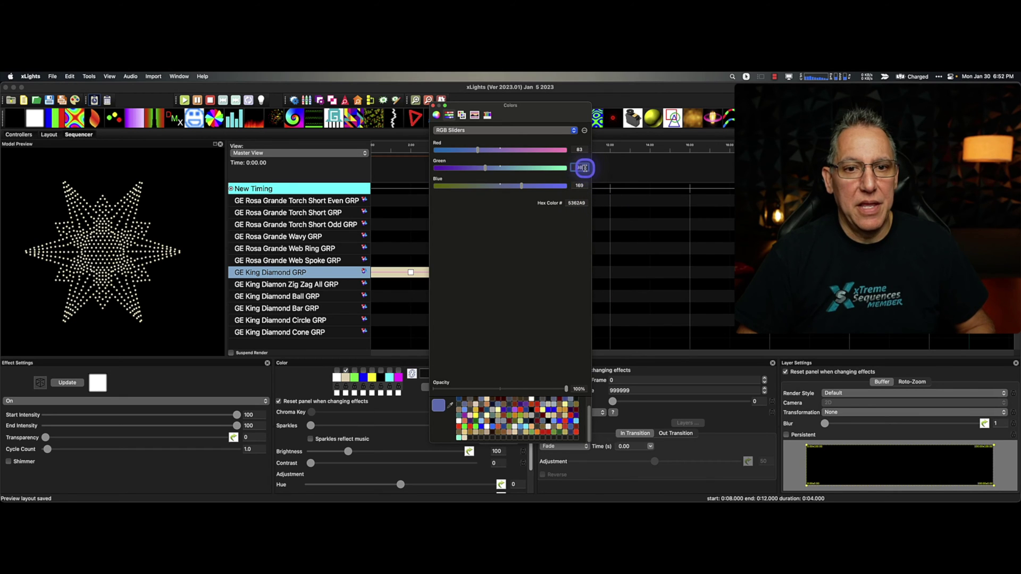
left_click_drag(437, 405, 475, 440)
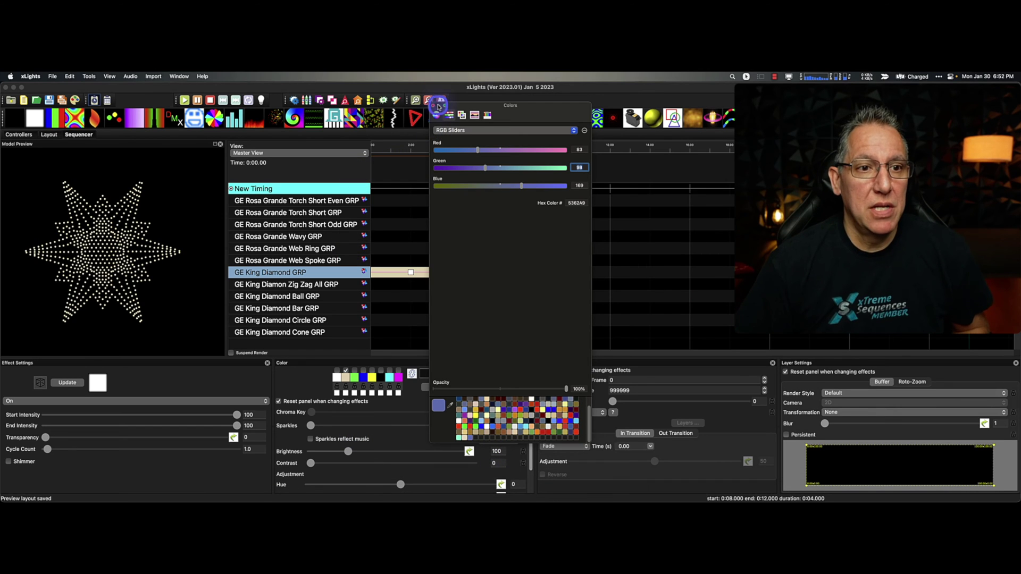
left_click(433, 108)
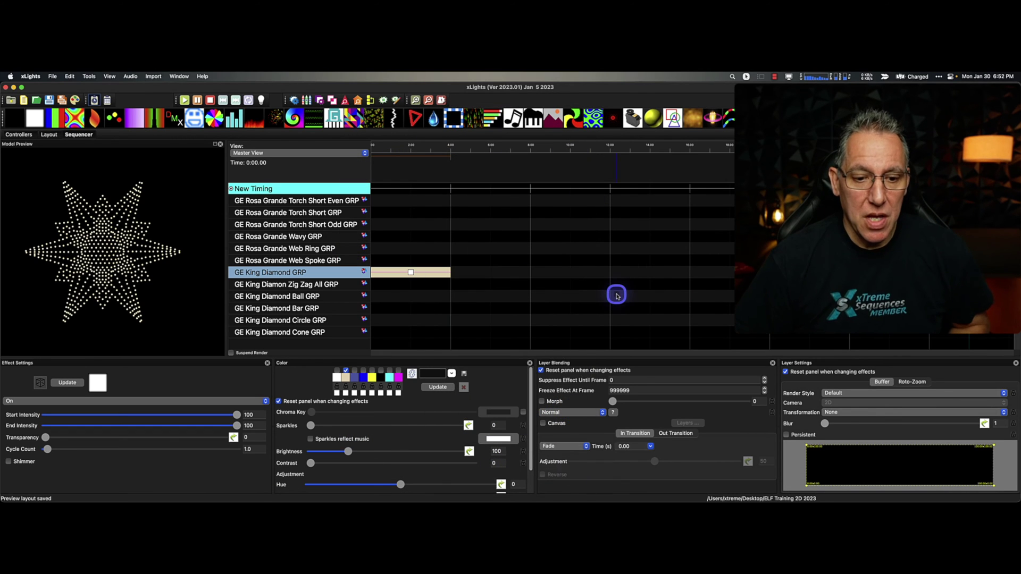
Open the Colors picker for the pure blue 0000FF palette slot on its colour wheel.
mouse_move(580, 500)
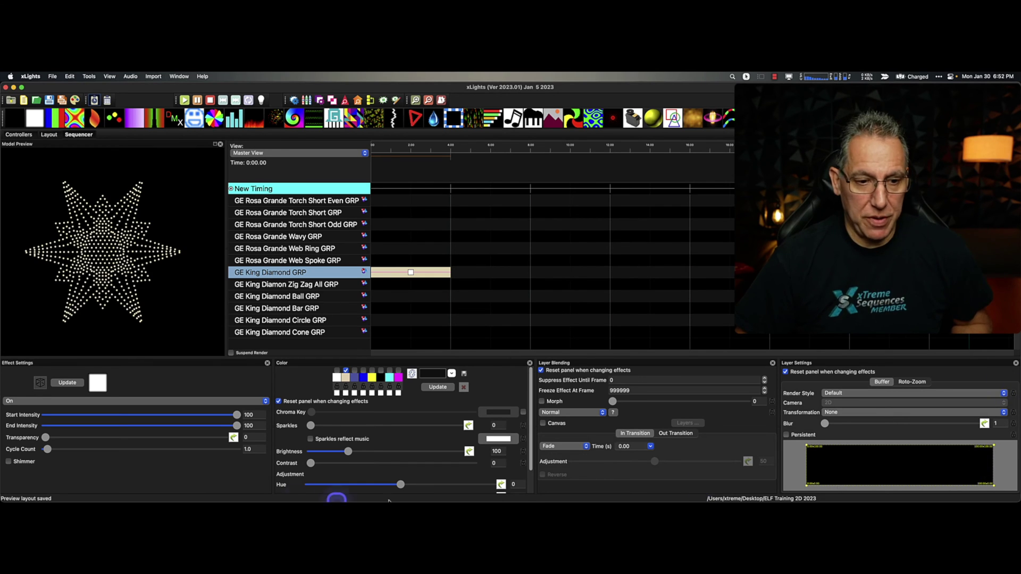
left_click(363, 379)
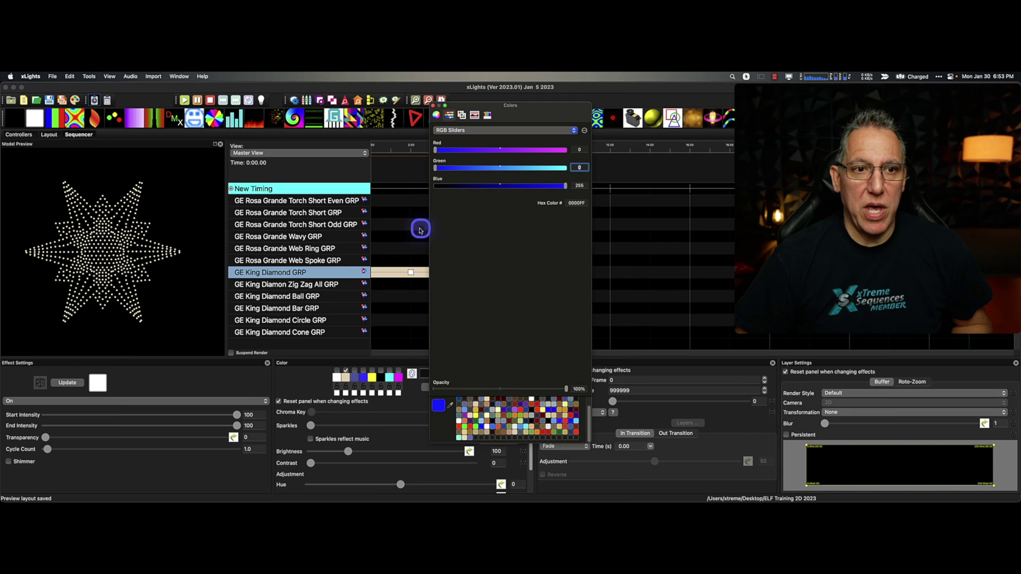
left_click(436, 115)
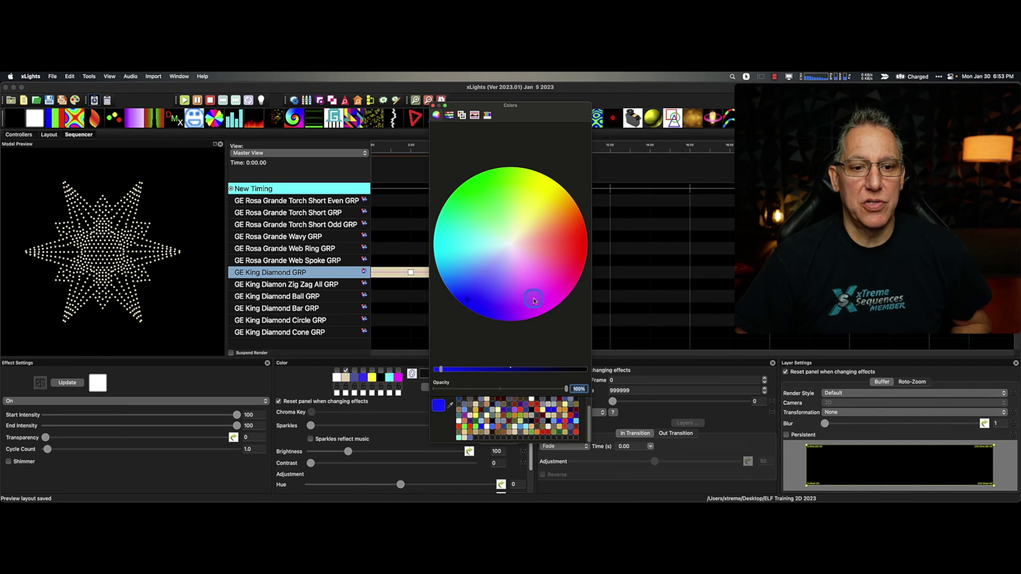
Switch to RGB sliders, then browse the Developer, Apple and Crayons colour palette lists.
left_click(449, 115)
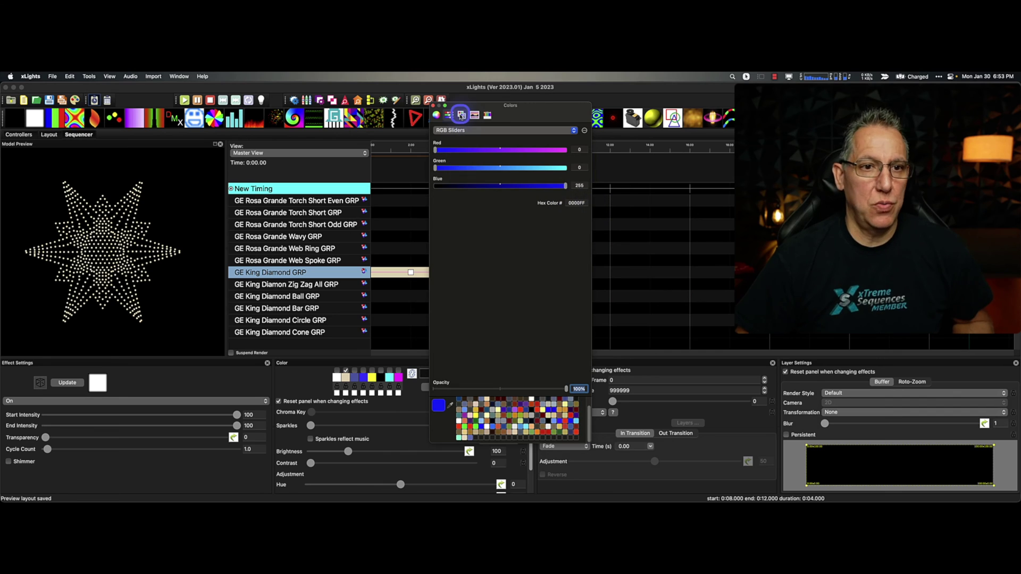
left_click(461, 115)
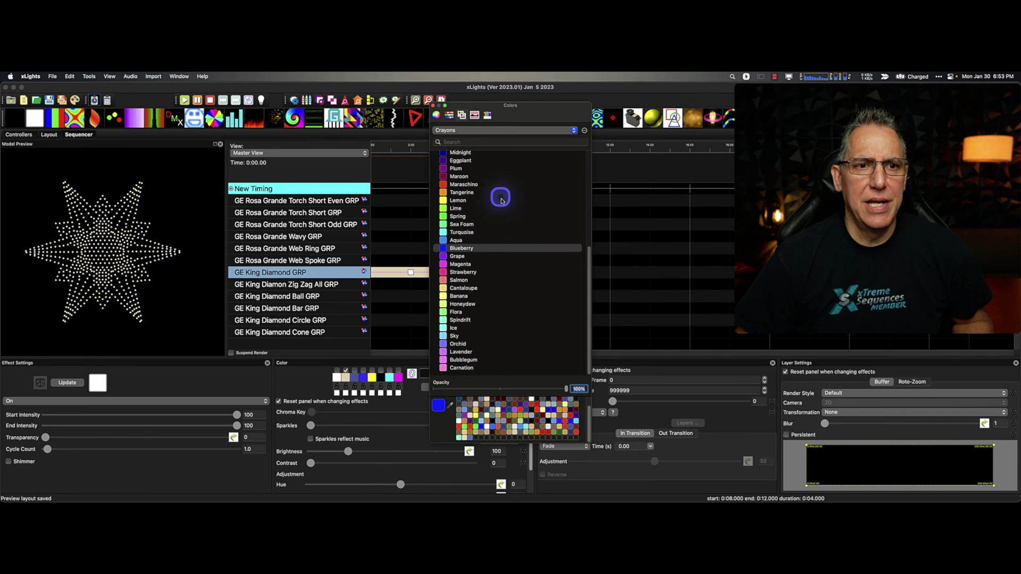
left_click(469, 132)
left_click(460, 140)
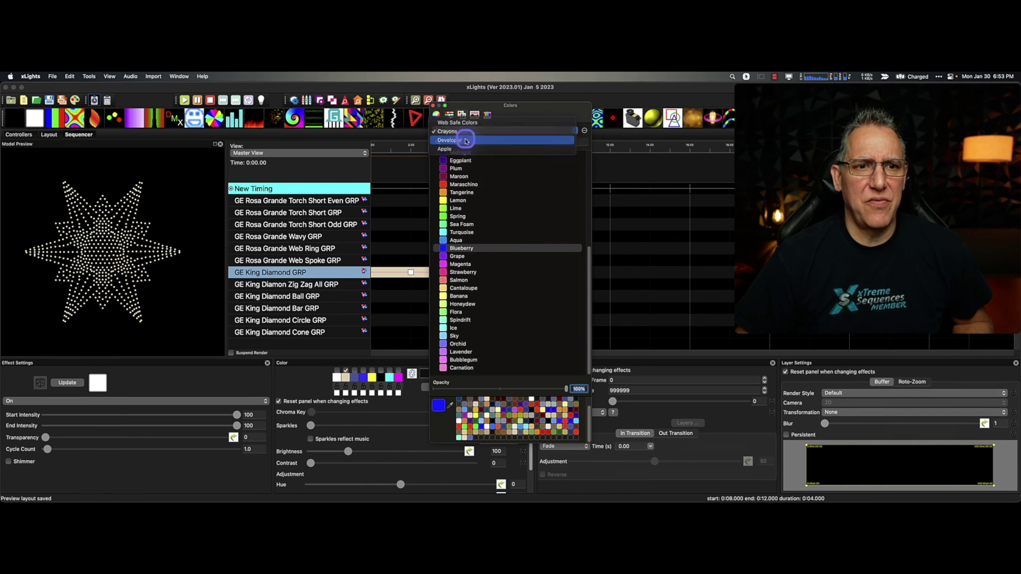
left_click(460, 132)
left_click(461, 139)
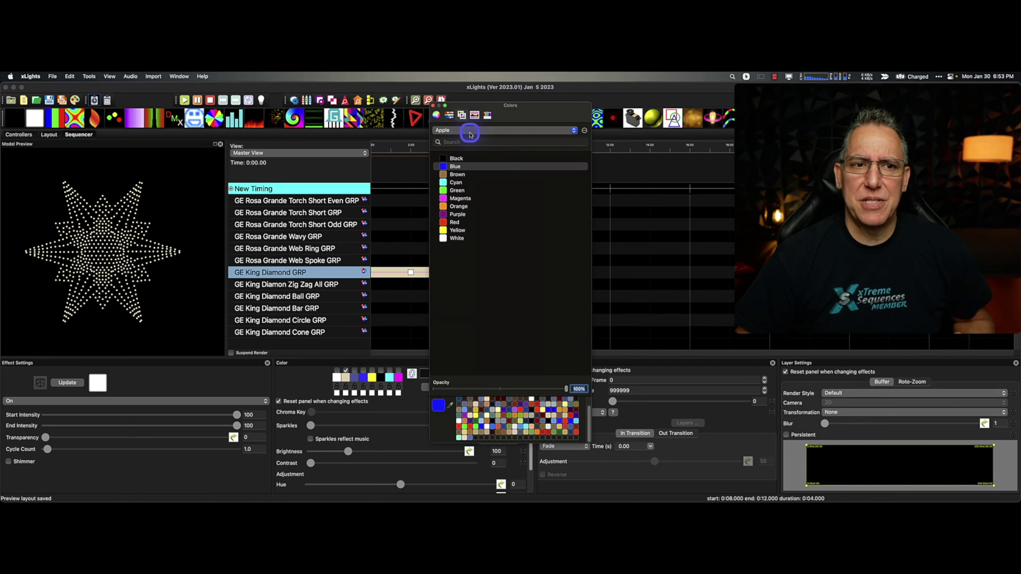
left_click(466, 131)
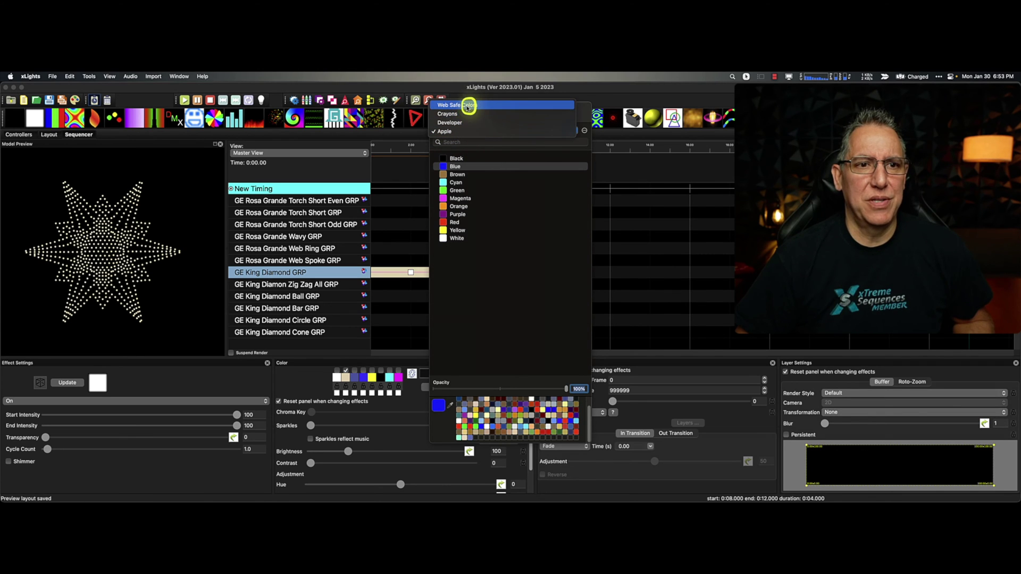
left_click(470, 114)
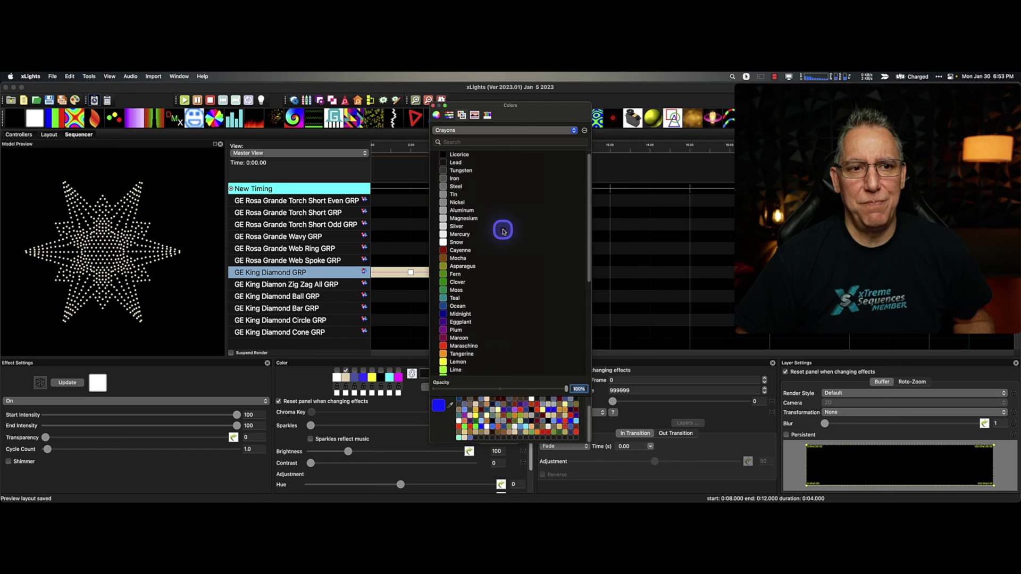
scroll(502, 227, "up", 3)
left_click(468, 116)
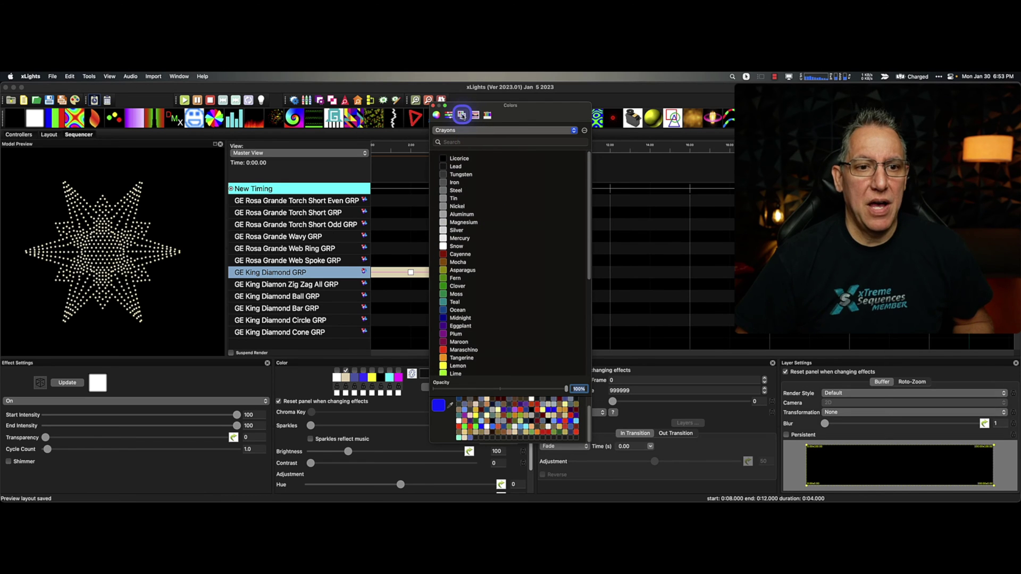
scroll(511, 308, "down", 5)
scroll(516, 313, "up", 5)
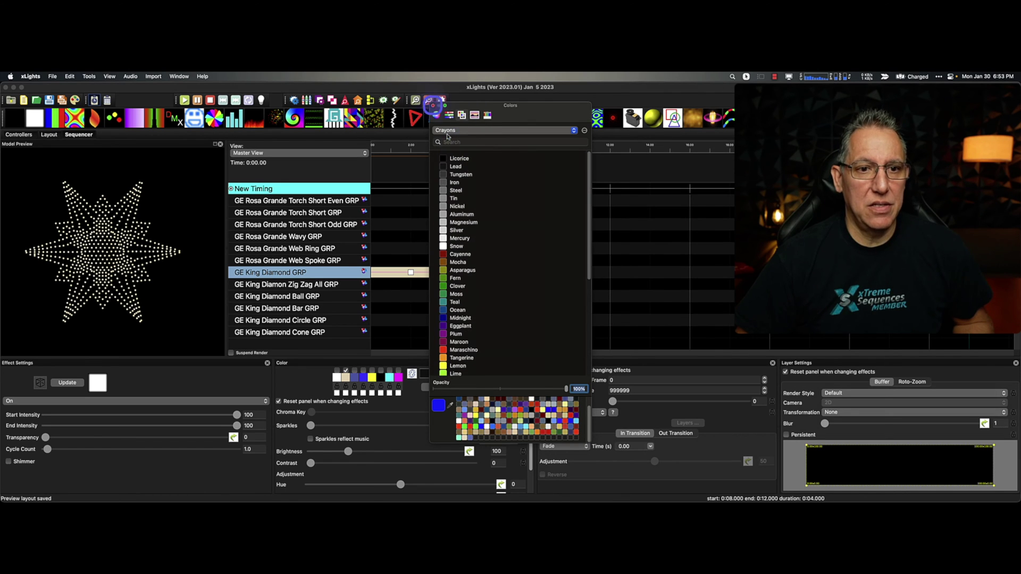
Cycle through spectrum, wheel and Crayons views, ending on pencils with Blueberry selected.
left_click(436, 115)
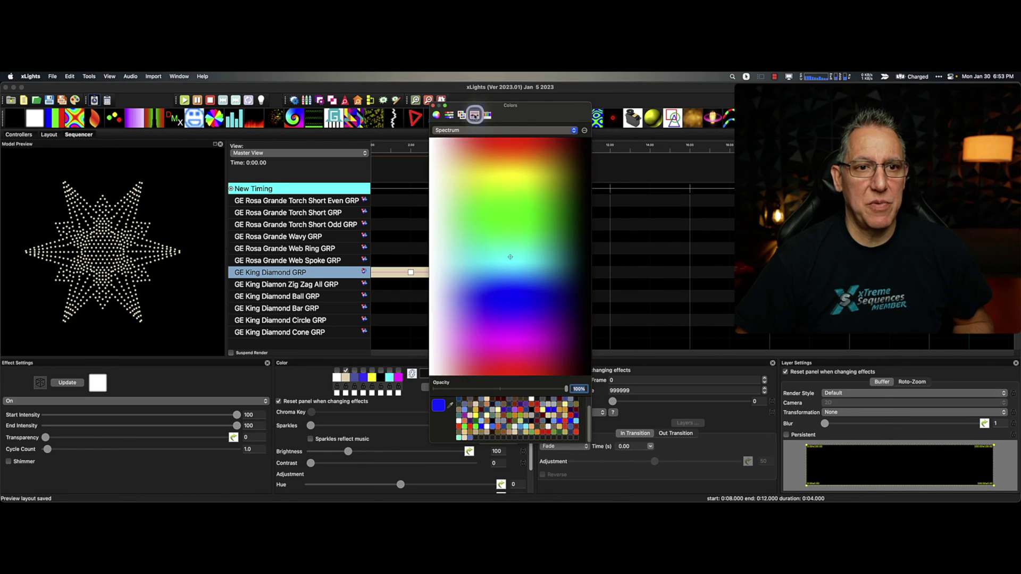
left_click(487, 115)
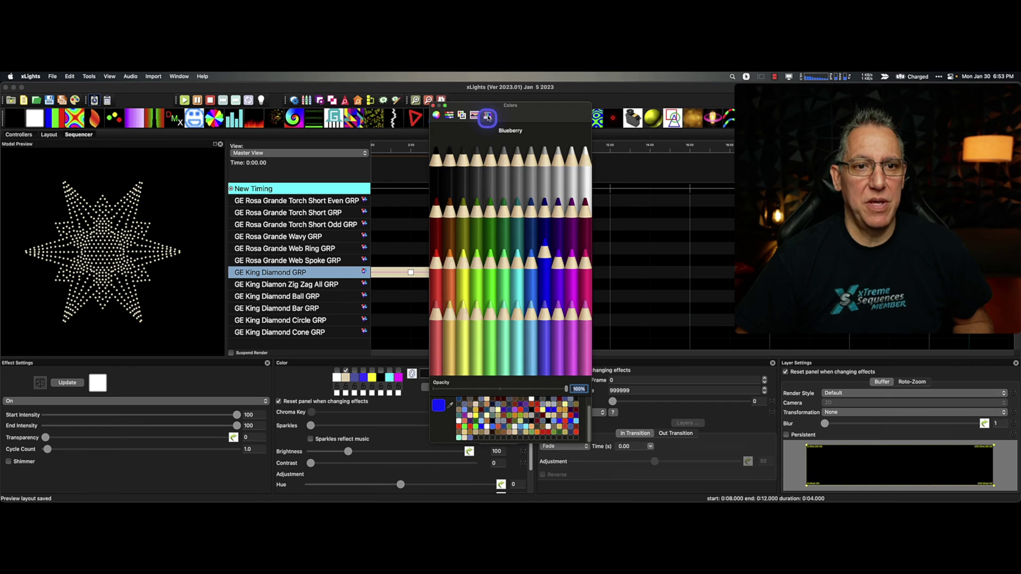
left_click(436, 115)
left_click(448, 118)
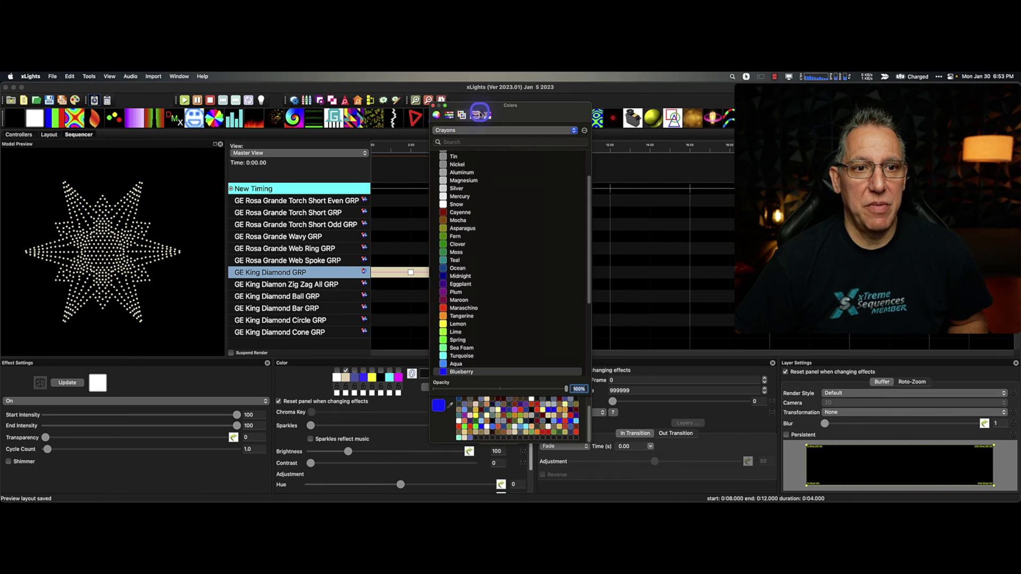
left_click(474, 116)
left_click(488, 116)
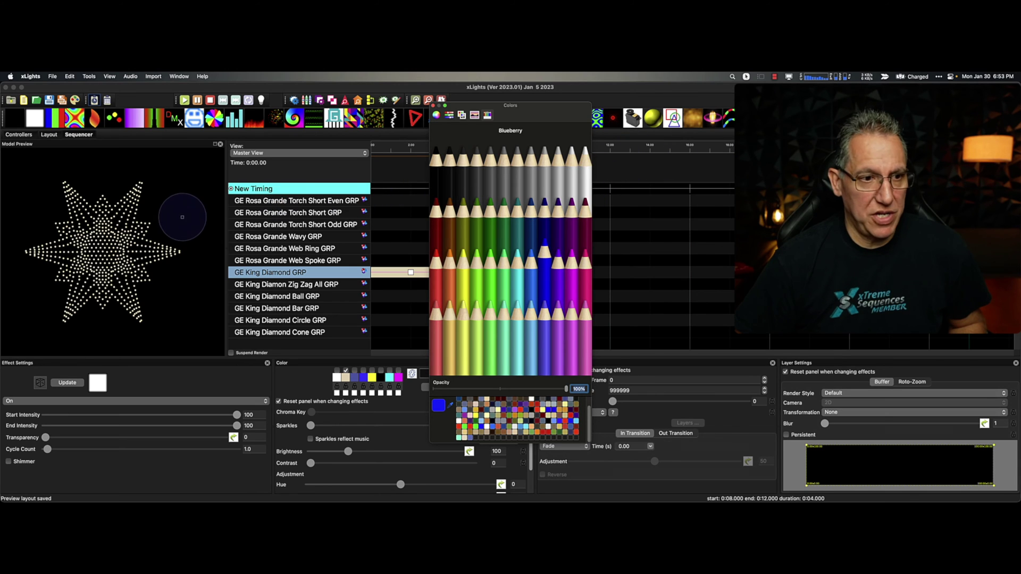
left_click(284, 191)
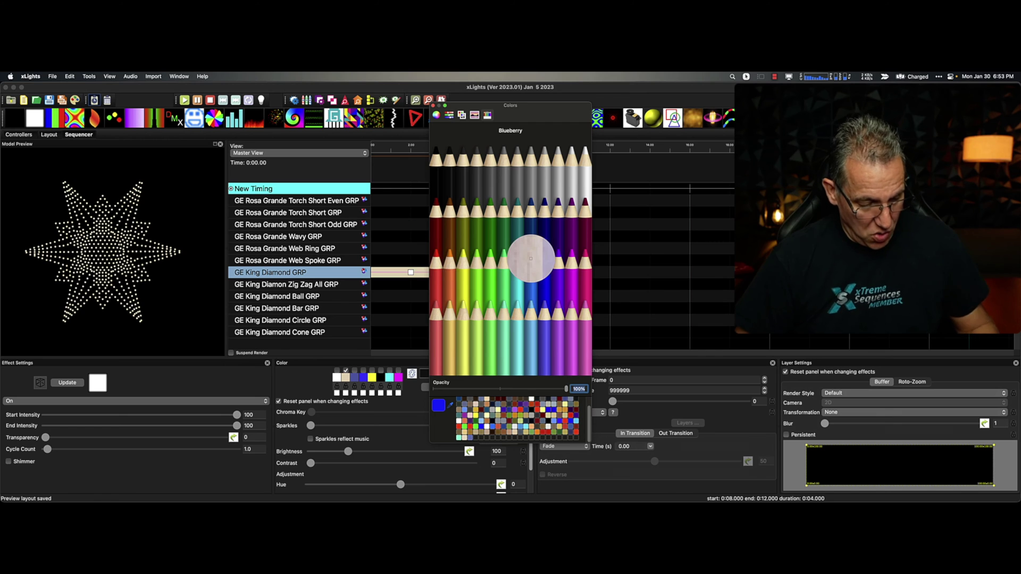
mouse_move(335, 499)
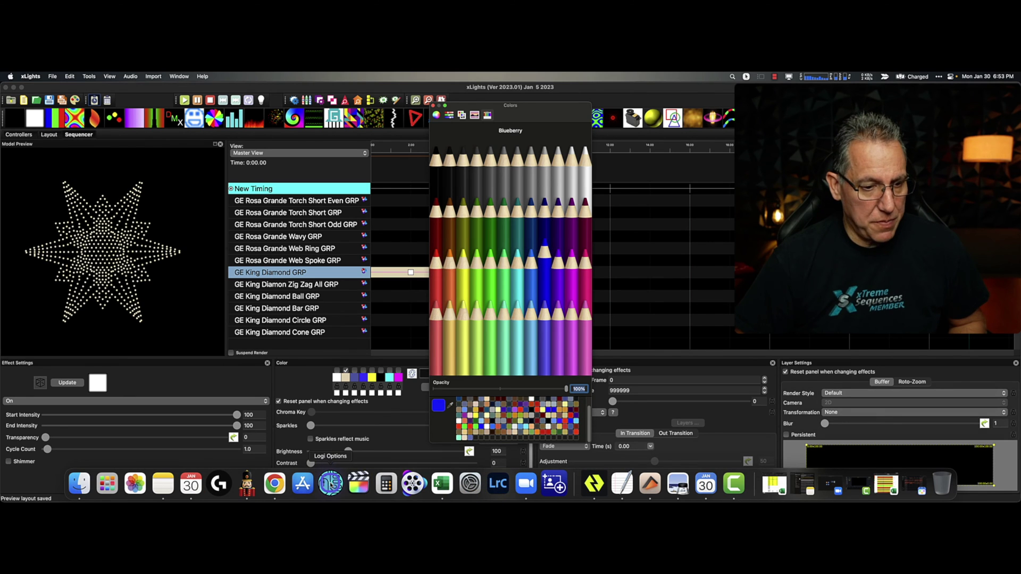
Show the Pinterest Nightmare Before Christmas poster pin in Chrome on the right half of the screen.
left_click(274, 484)
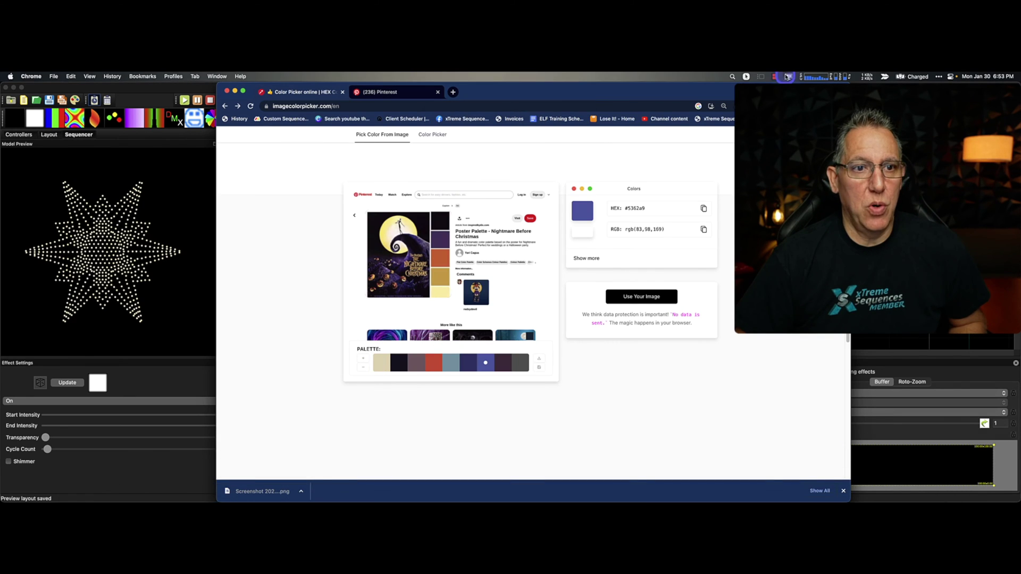
left_click(413, 91)
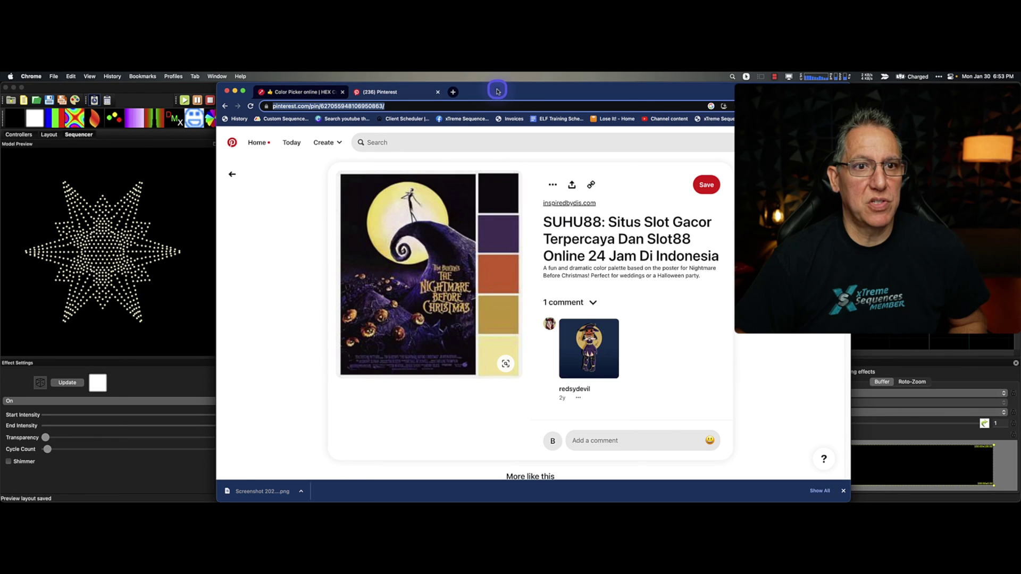
left_click_drag(490, 91, 928, 83)
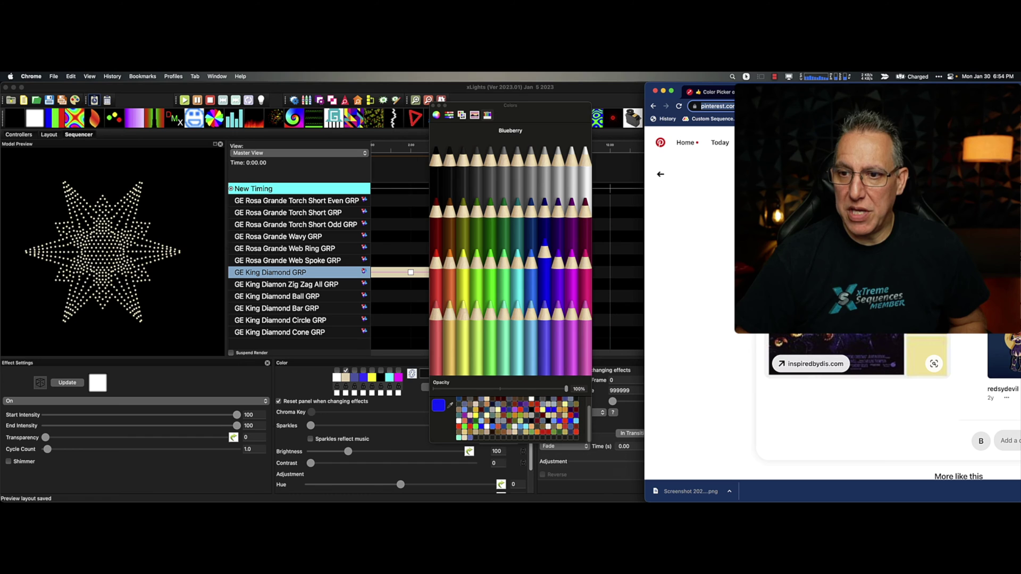
Arrange the xLights and Chrome windows so the poster is visible beside the Colors window.
left_click(450, 406)
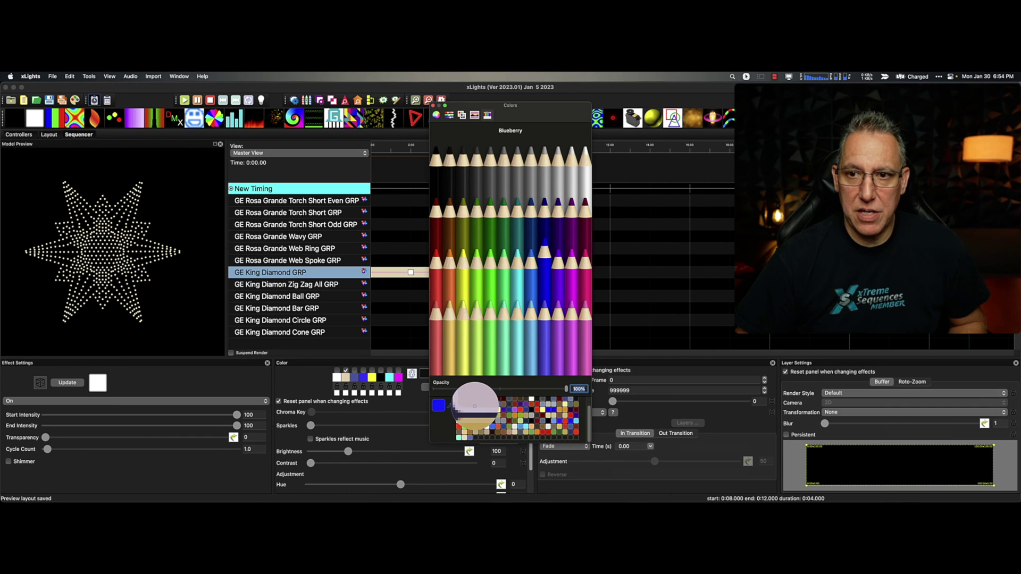
left_click(471, 405)
mouse_move(513, 495)
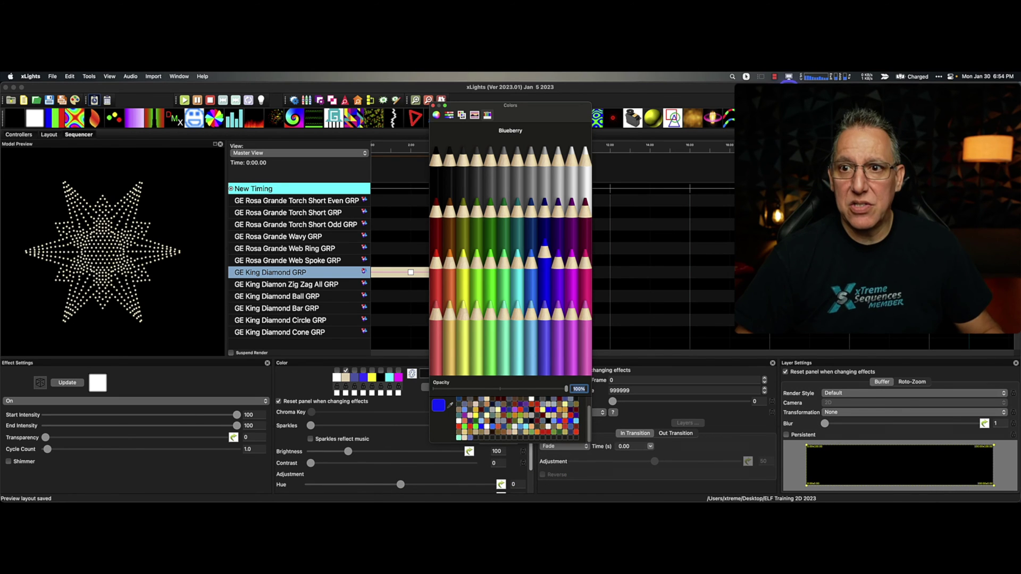
left_click_drag(795, 84, 543, 80)
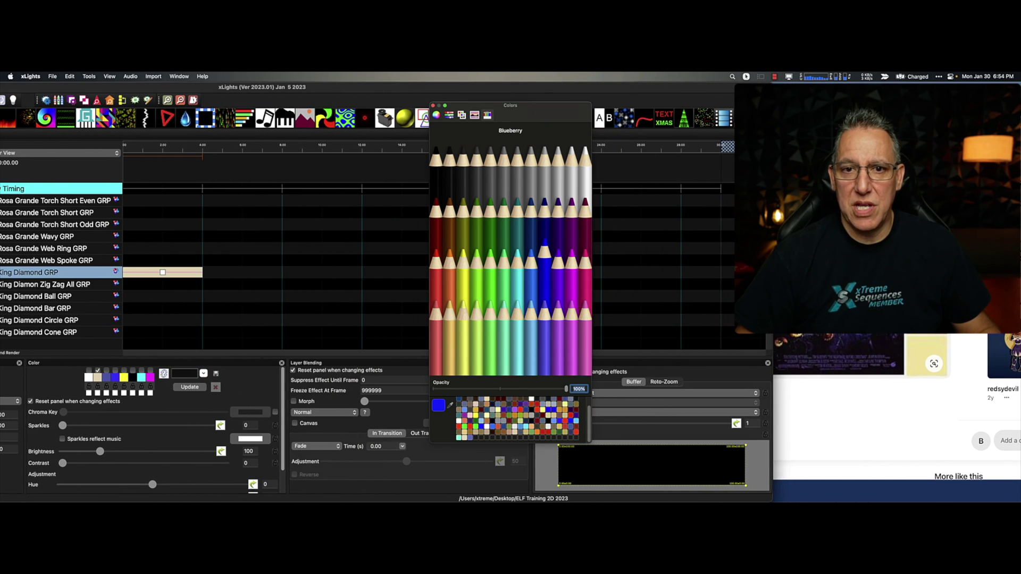
left_click(909, 85)
left_click_drag(909, 85, 1015, 79)
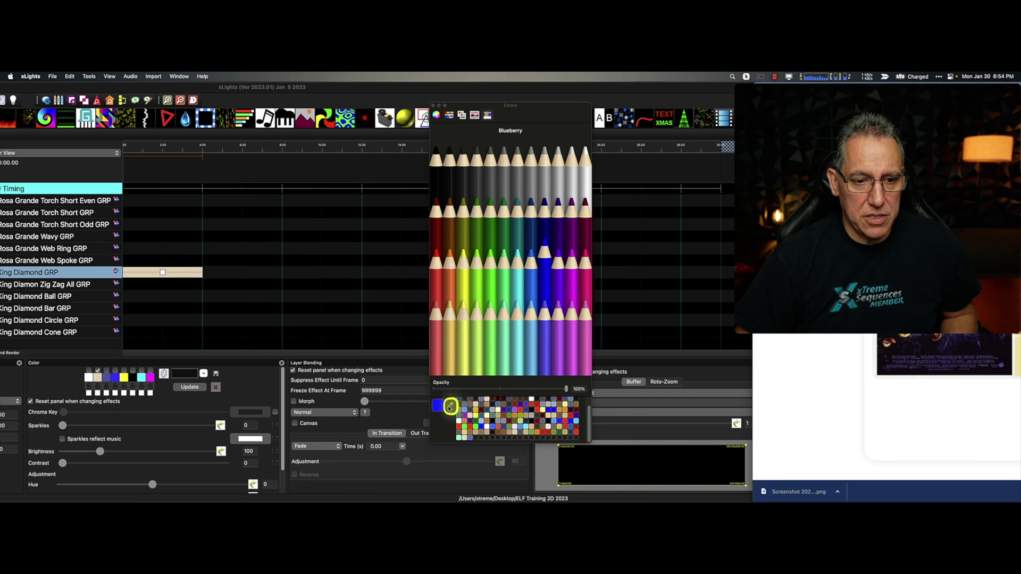
Eyedrop the tan from the poster, save it as a custom colour, then eyedrop the purple.
left_click(450, 408)
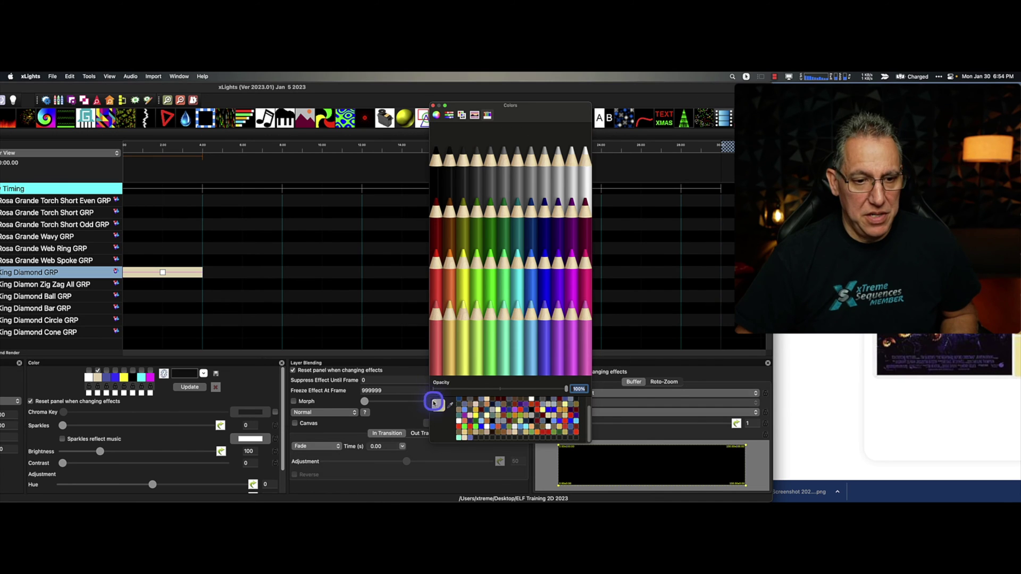
left_click(437, 406)
left_click_drag(437, 406, 479, 437)
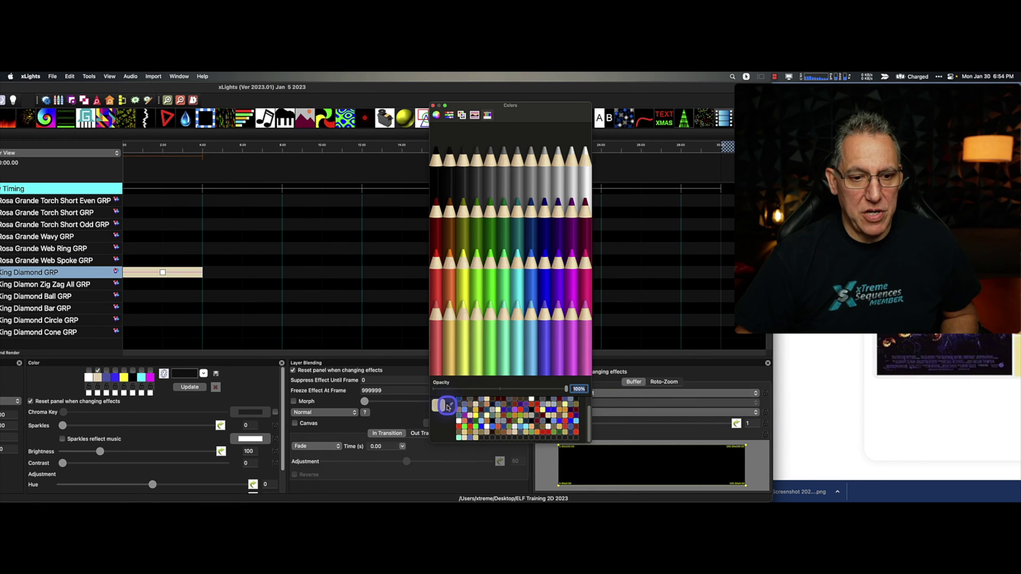
left_click(450, 405)
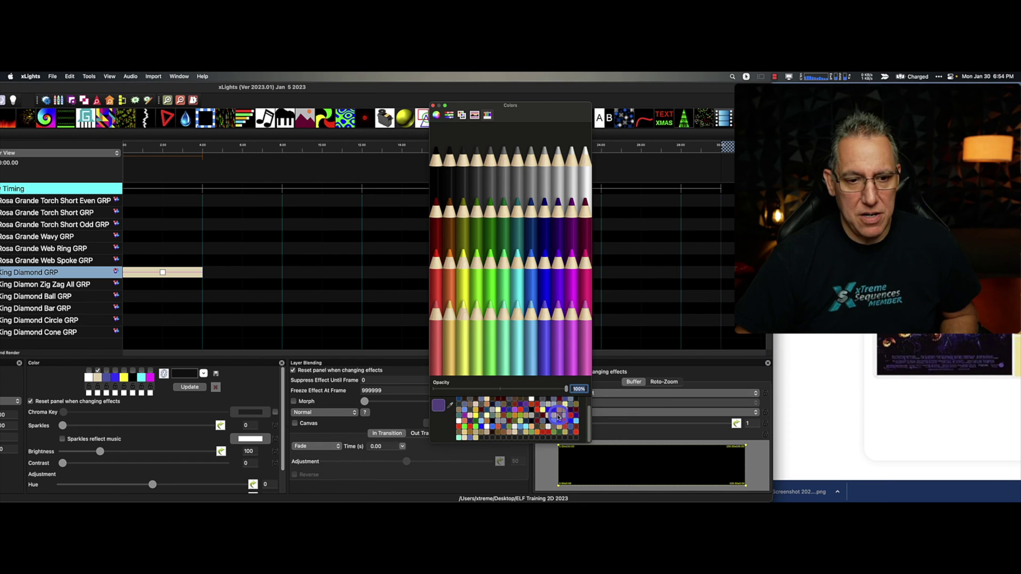
left_click_drag(440, 407, 483, 431)
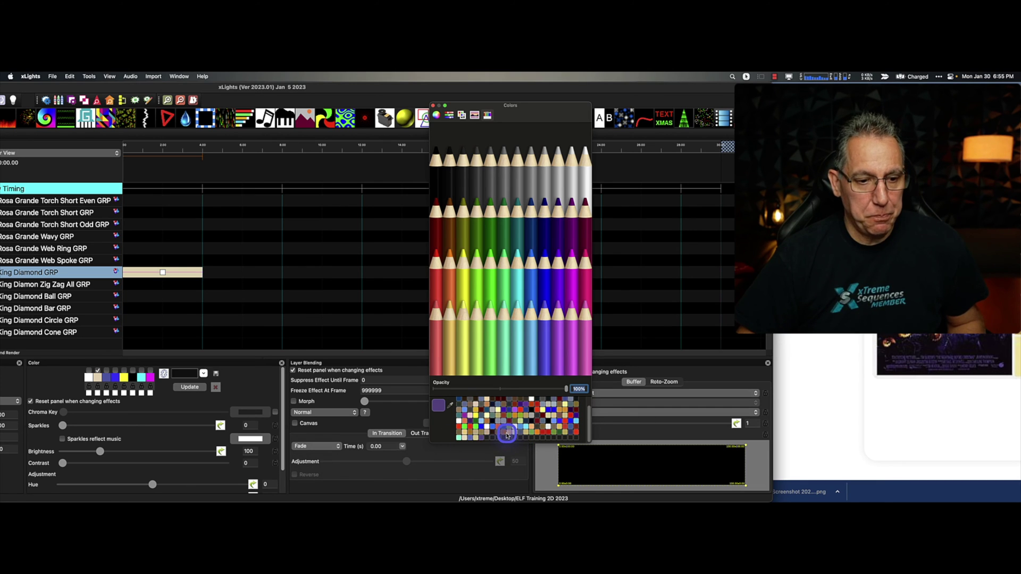
Drop the deep purple swatch into the custom-colour grid.
left_click(482, 439)
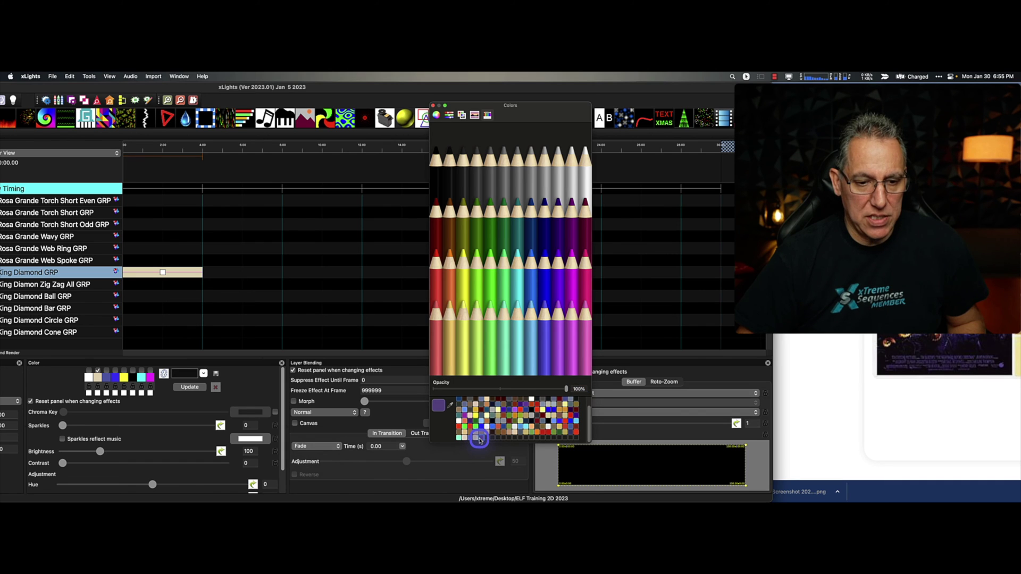
Recolour the yellow palette slot with a saved poster colour.
left_click(433, 107)
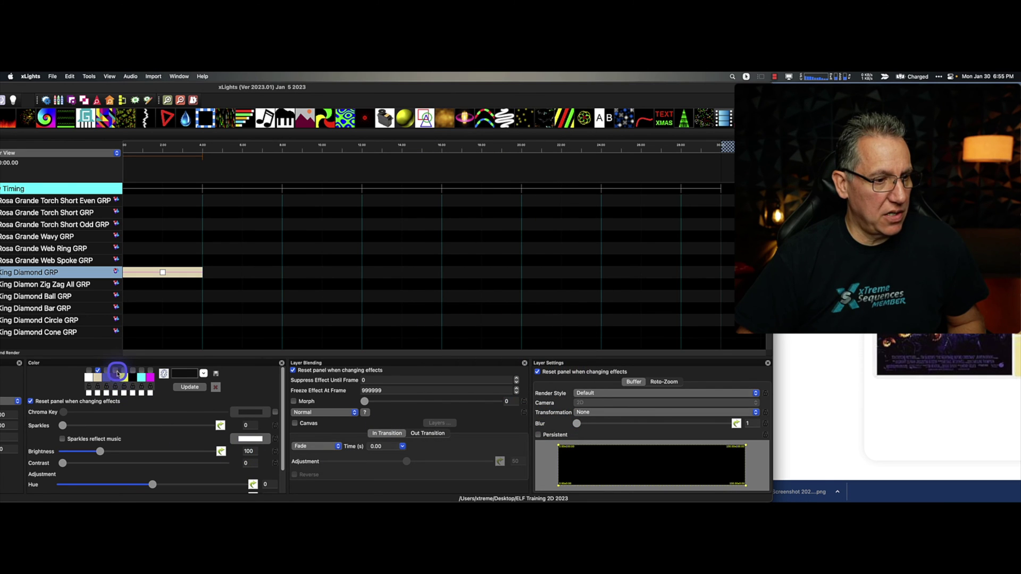
left_click(117, 378)
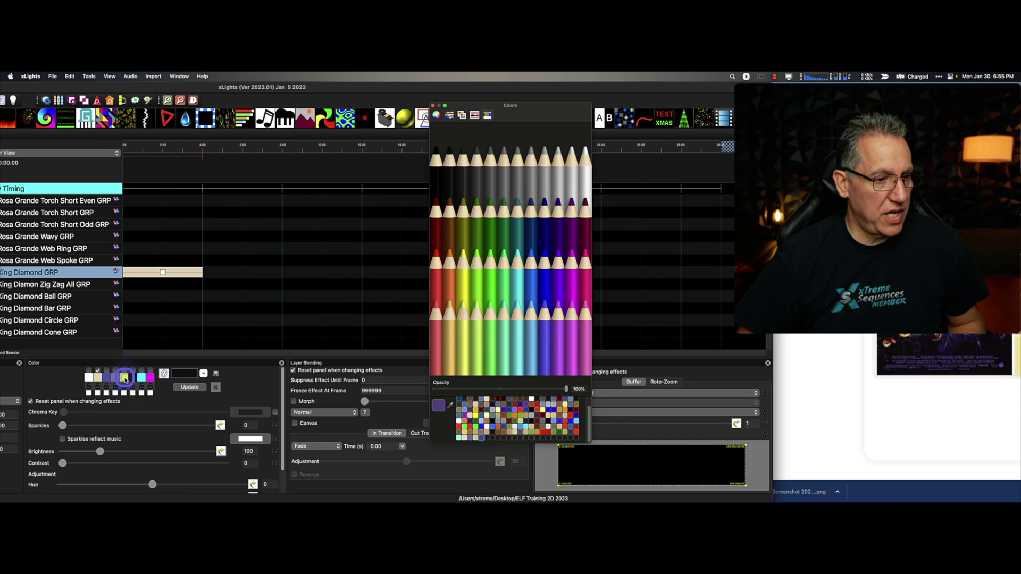
left_click(498, 299)
left_click(434, 107)
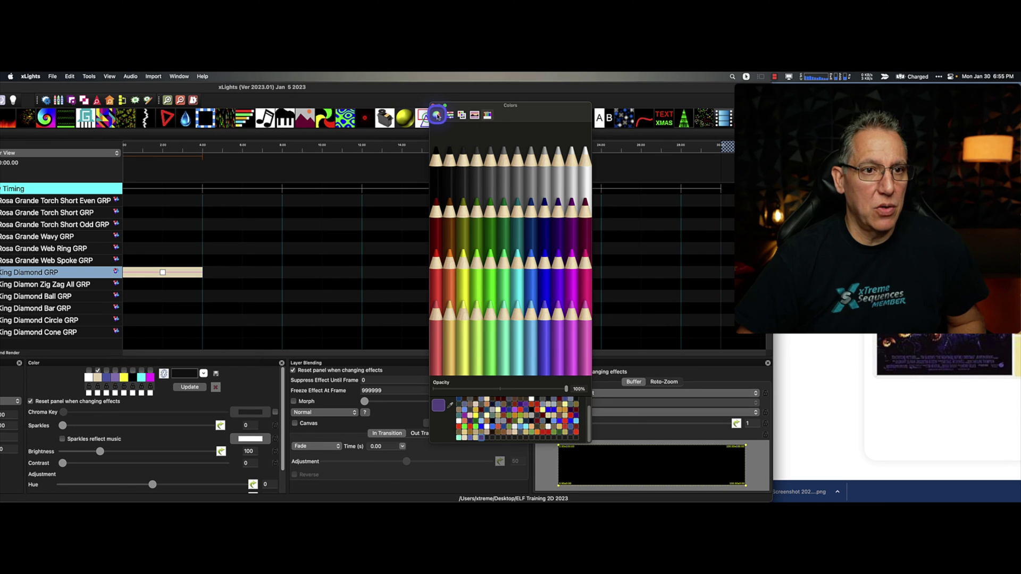
left_click(122, 382)
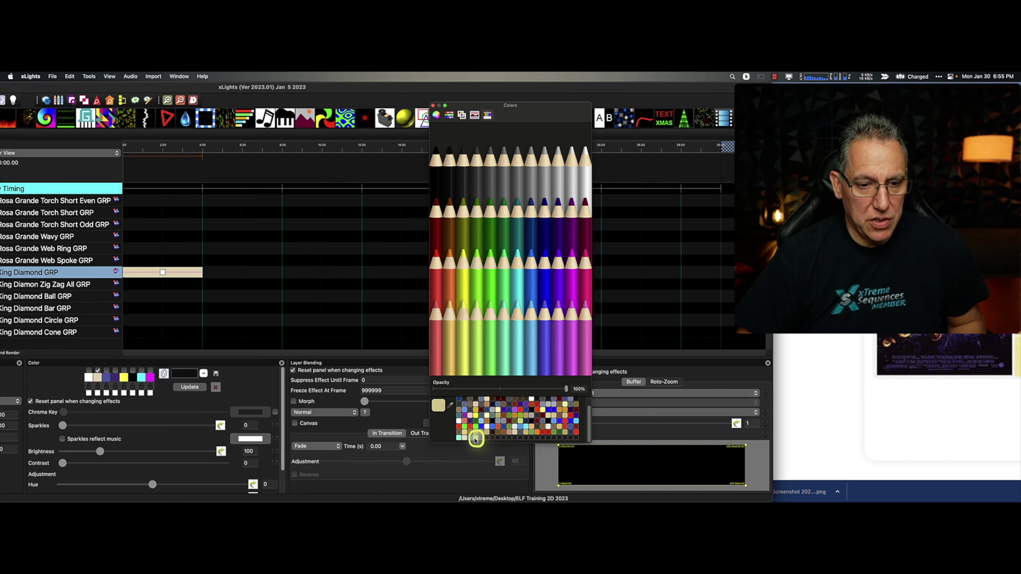
left_click(454, 88)
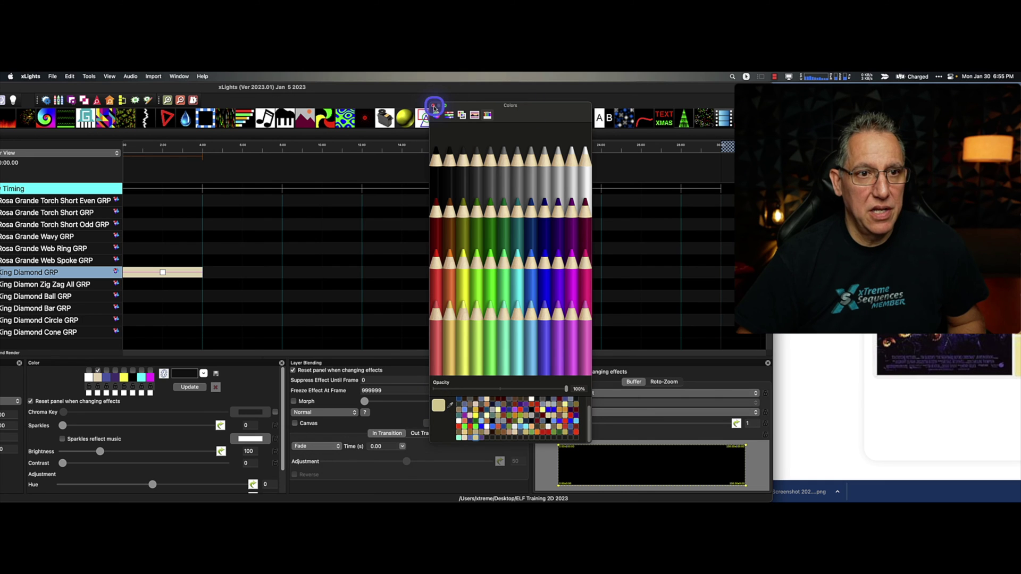
left_click(425, 110)
Recolour the fifth and second-row slots for the King Diamond GRP effect and enable them.
left_click(122, 379)
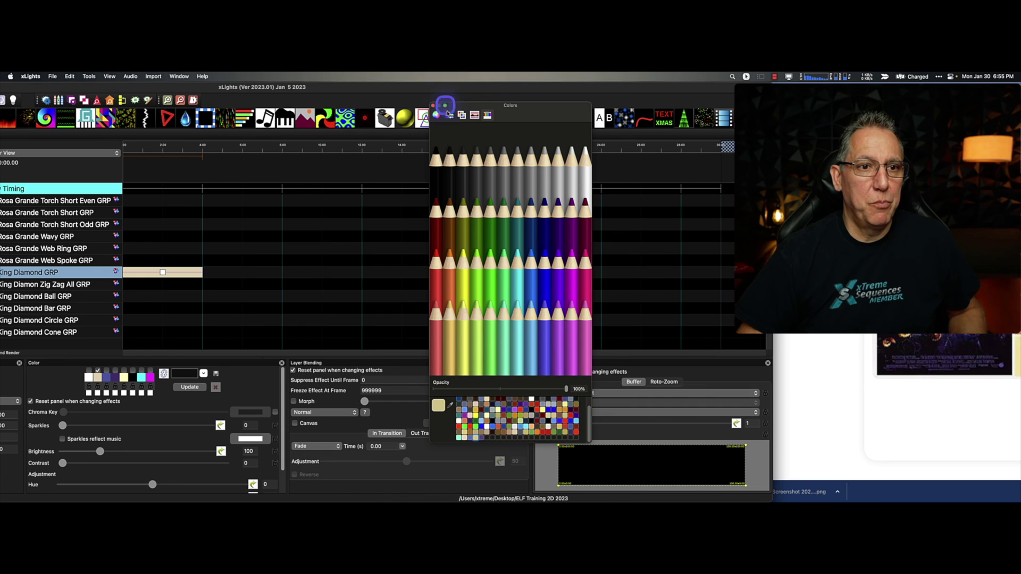
left_click(436, 108)
left_click(107, 393)
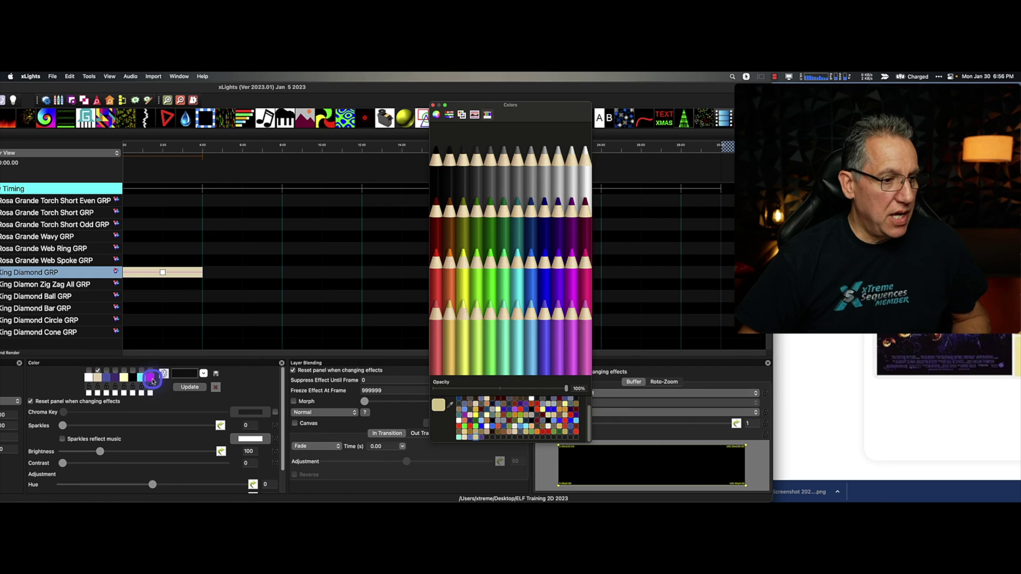
left_click(151, 269)
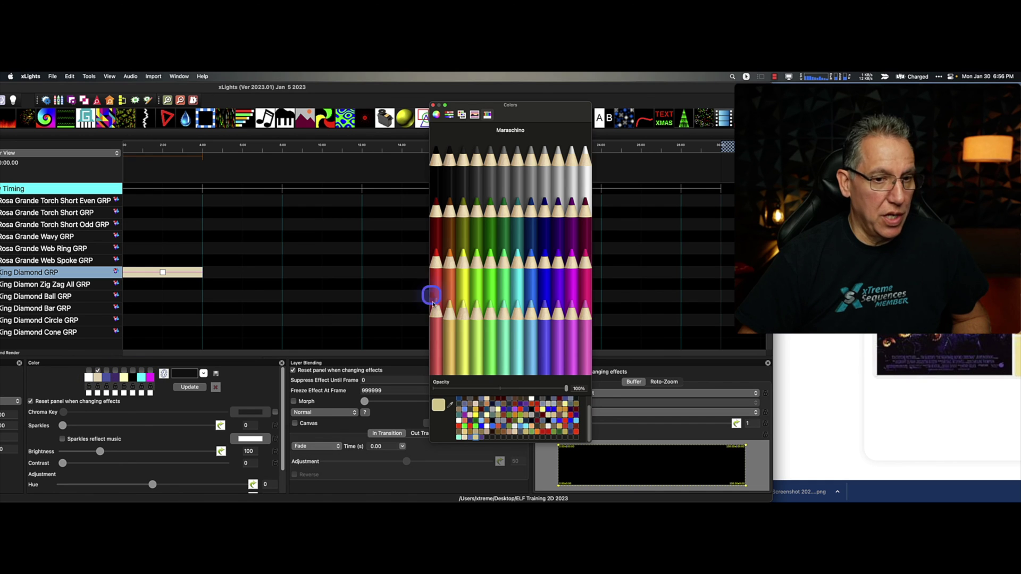
left_click(437, 117)
left_click(433, 105)
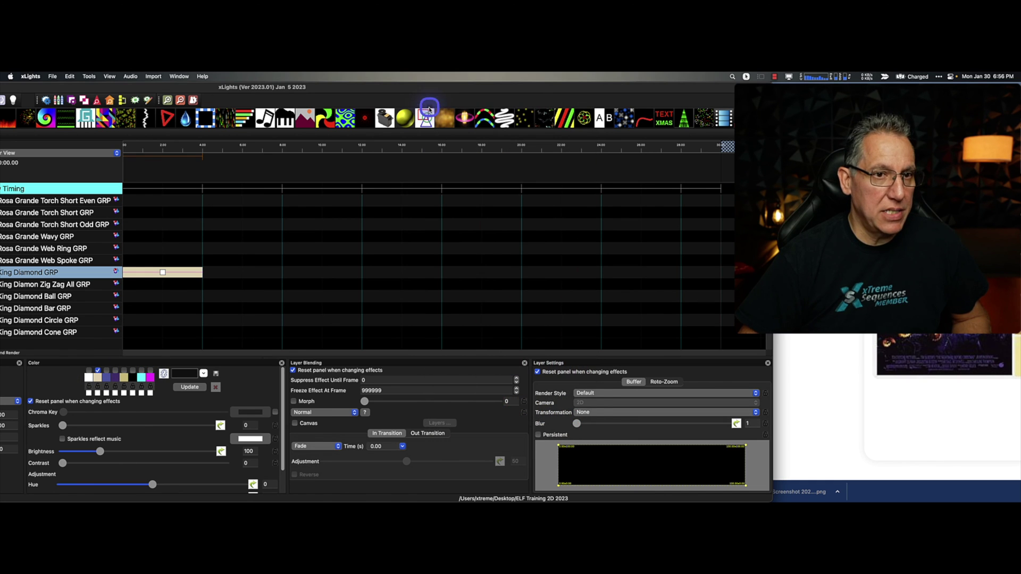
left_click(112, 371)
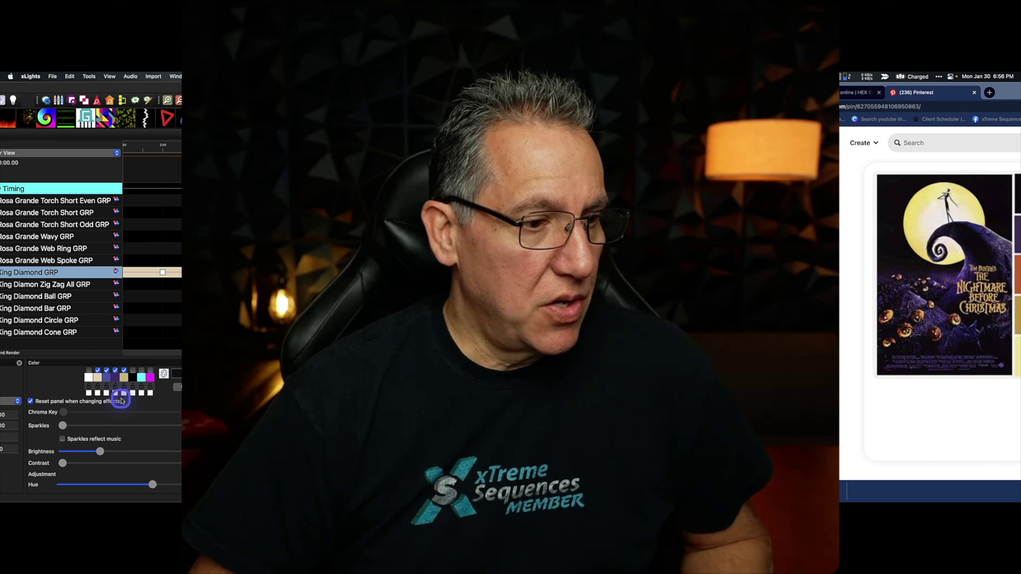
left_click(115, 405)
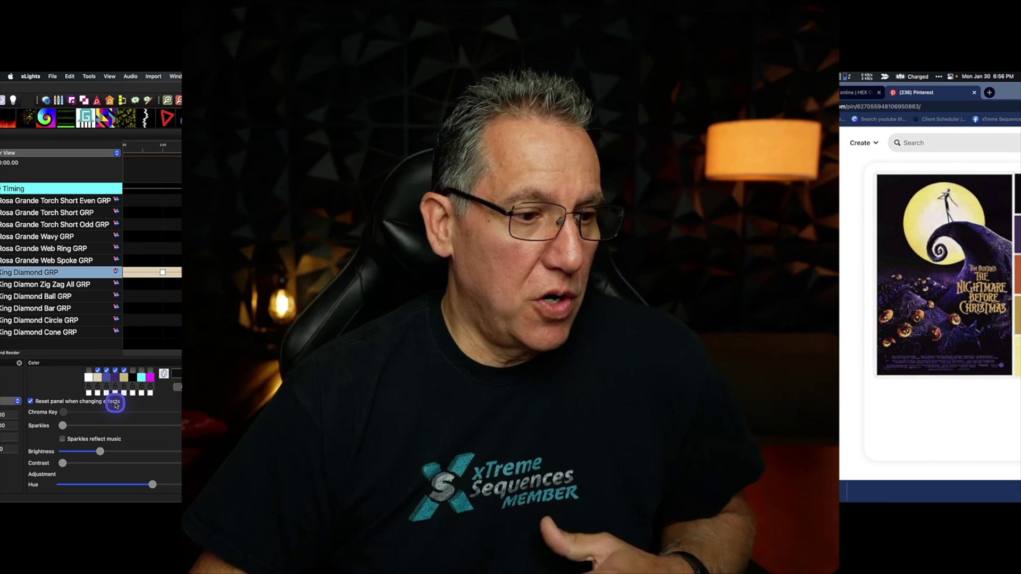